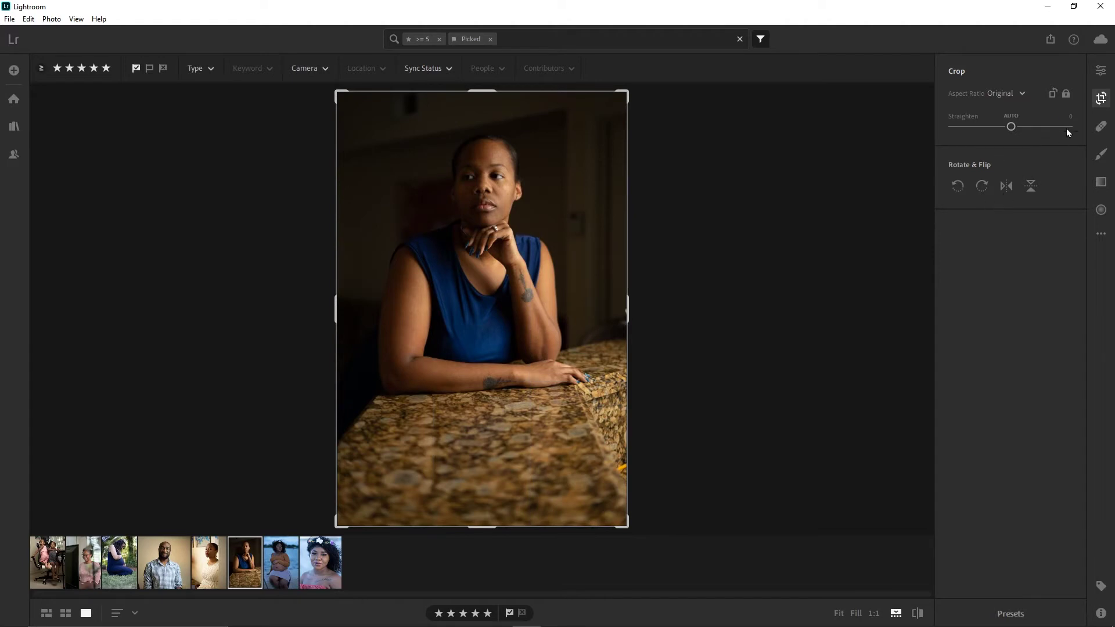
- Crop the portrait of the woman at the granite counter to a 1 x 1 aspect ratio, keeping her whole head inside the frame
{"action": "left_click", "coordinate": [1022, 93]}
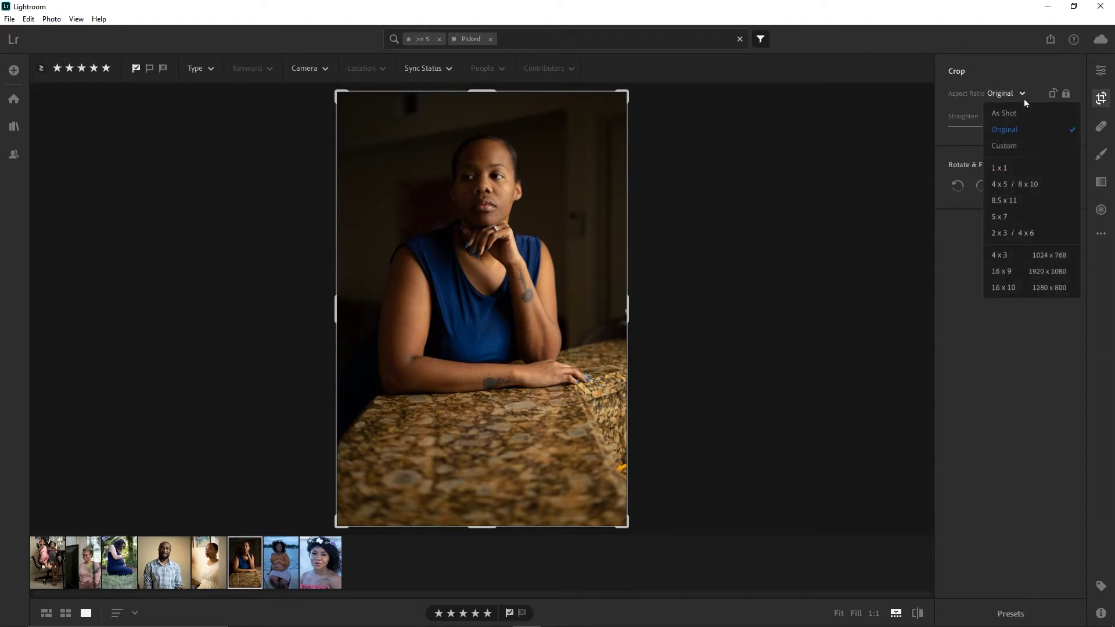
{"action": "left_click", "coordinate": [1017, 172]}
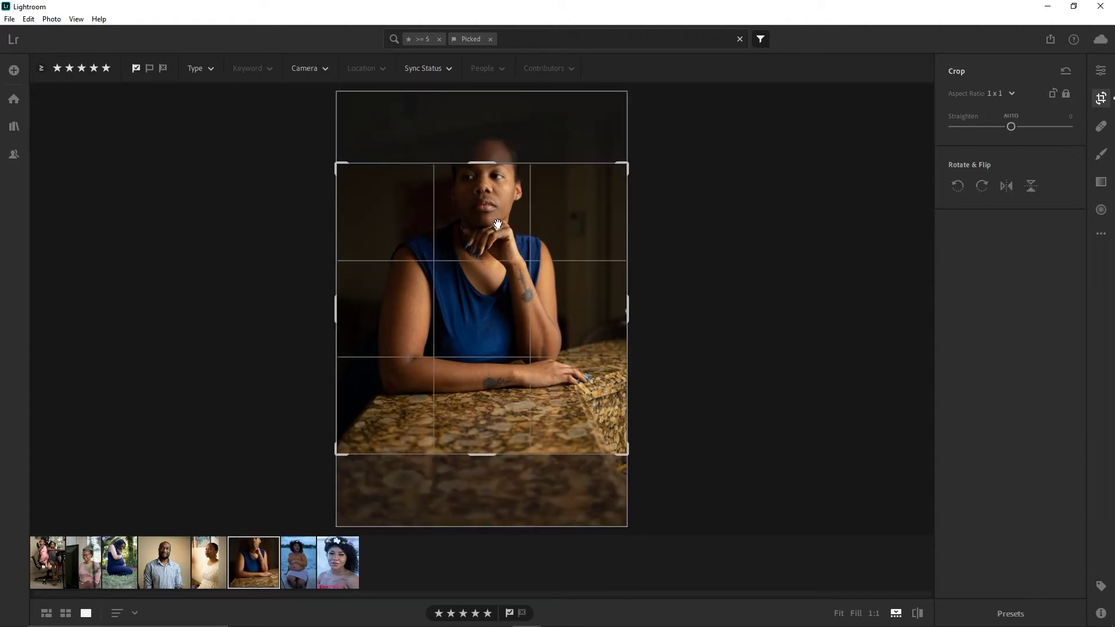
{"action": "left_click_drag", "start_coordinate": [498, 225], "coordinate": [498, 269]}
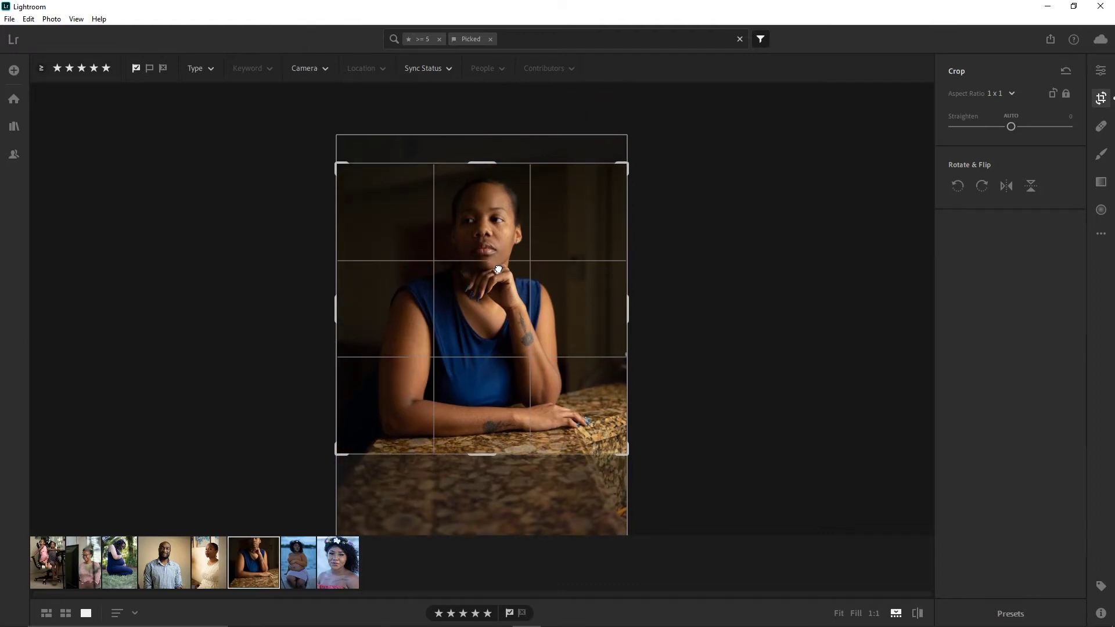
{"action": "left_click_drag", "start_coordinate": [498, 270], "coordinate": [499, 271]}
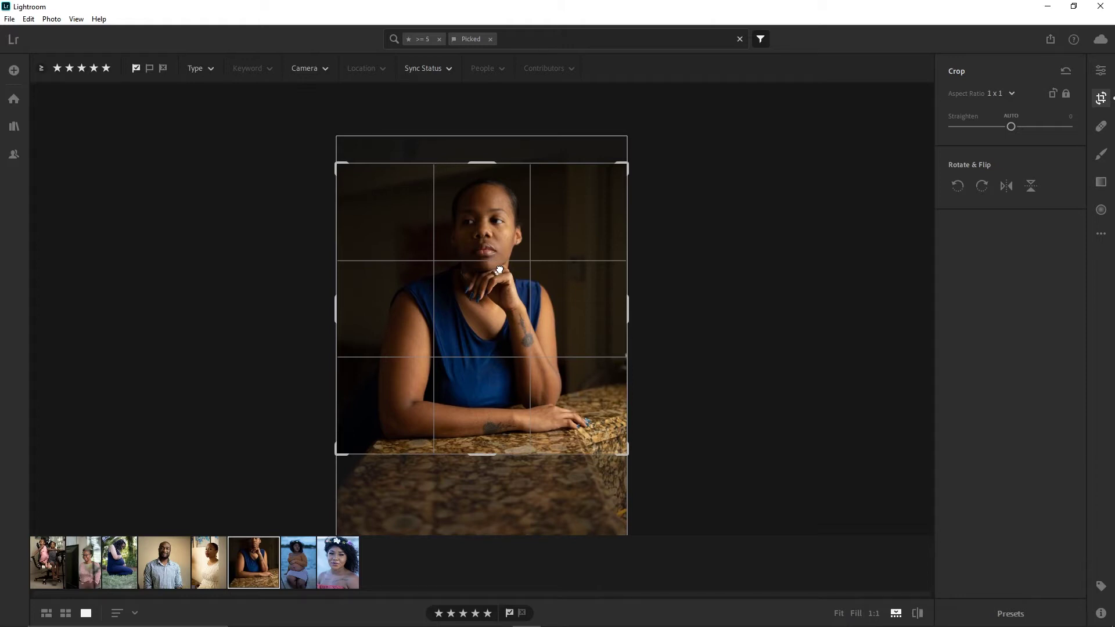
{"action": "key", "text": "Return"}
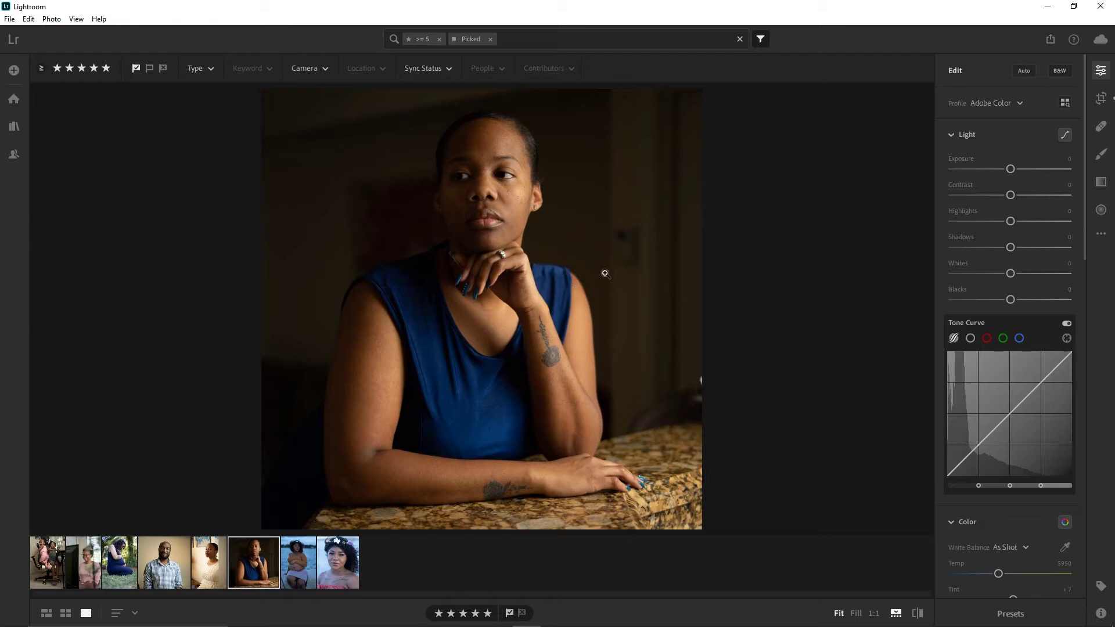
{"action": "key", "text": "c"}
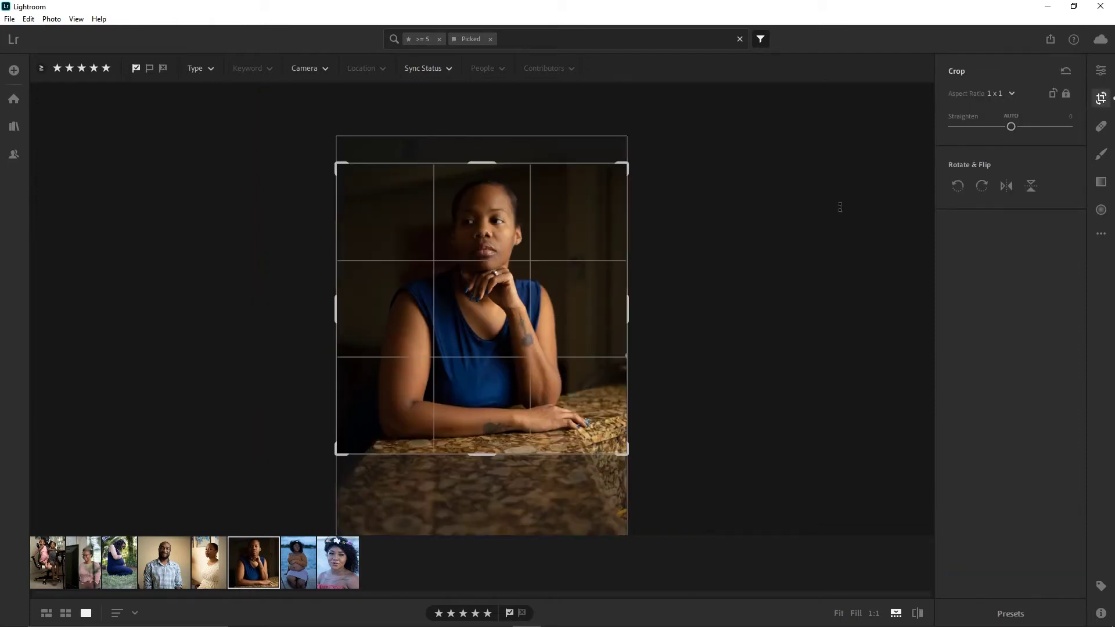
{"action": "key", "text": "Return"}
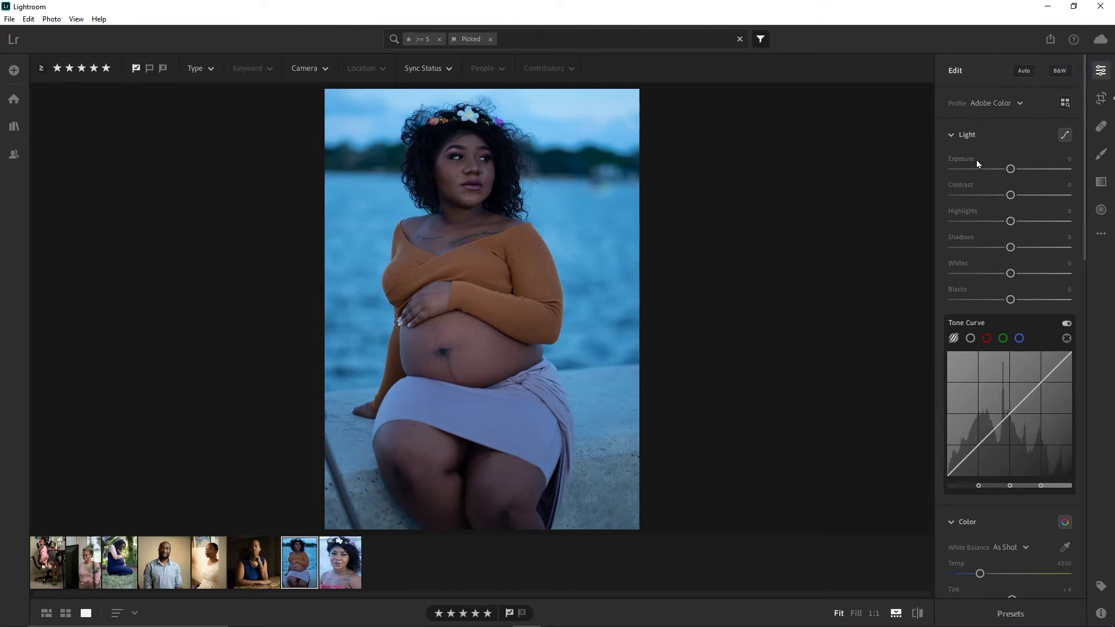
- Collapse the Light adjustments of the waterside maternity photo, leaving its Color adjustments expanded
{"action": "scroll", "coordinate": [981, 317], "scroll_direction": "down", "scroll_amount": 6}
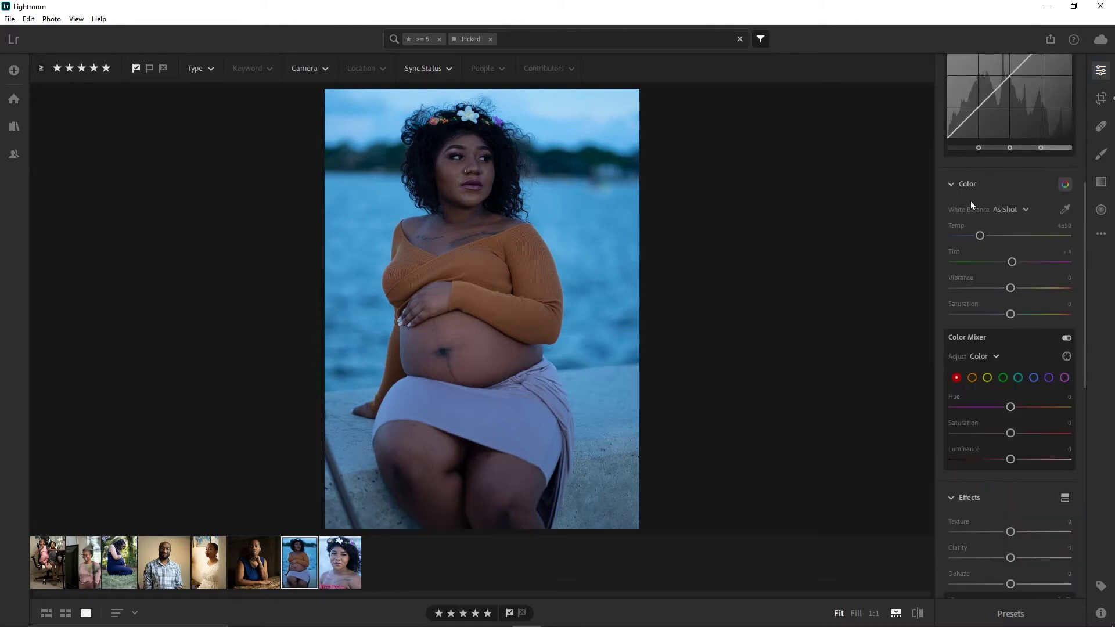
{"action": "left_click", "coordinate": [999, 186]}
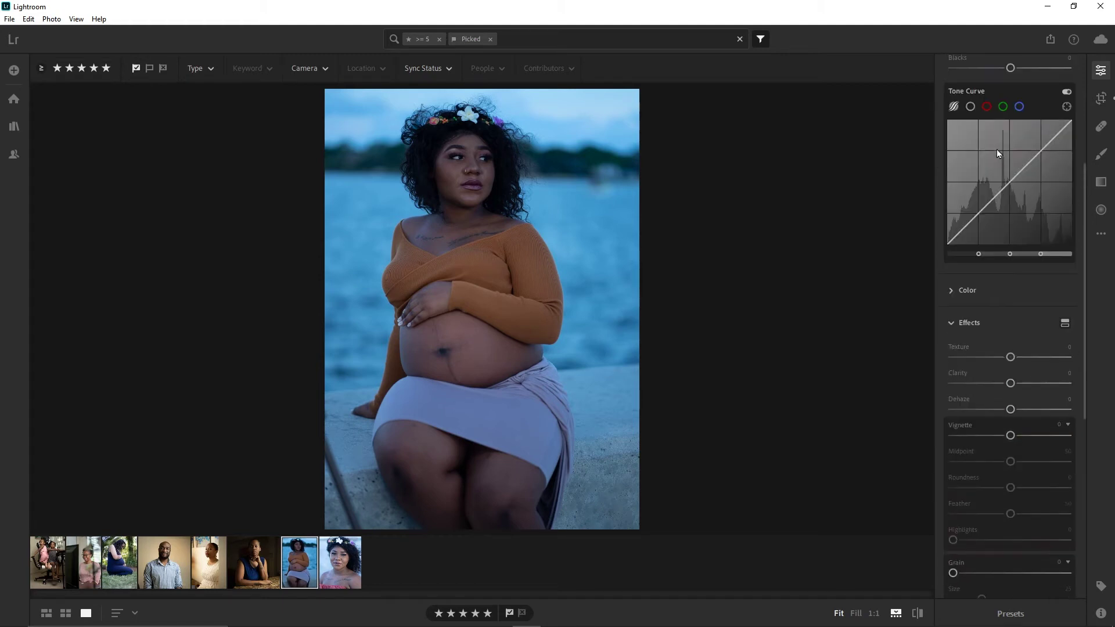
{"action": "left_click", "coordinate": [953, 290]}
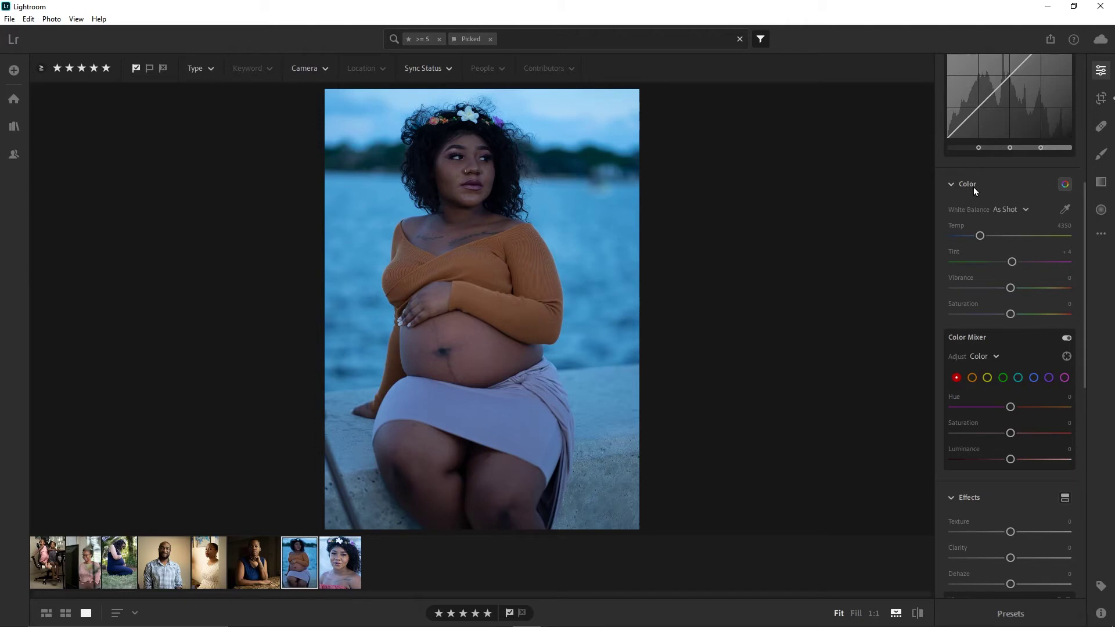
{"action": "scroll", "coordinate": [977, 199], "scroll_direction": "up", "scroll_amount": 6}
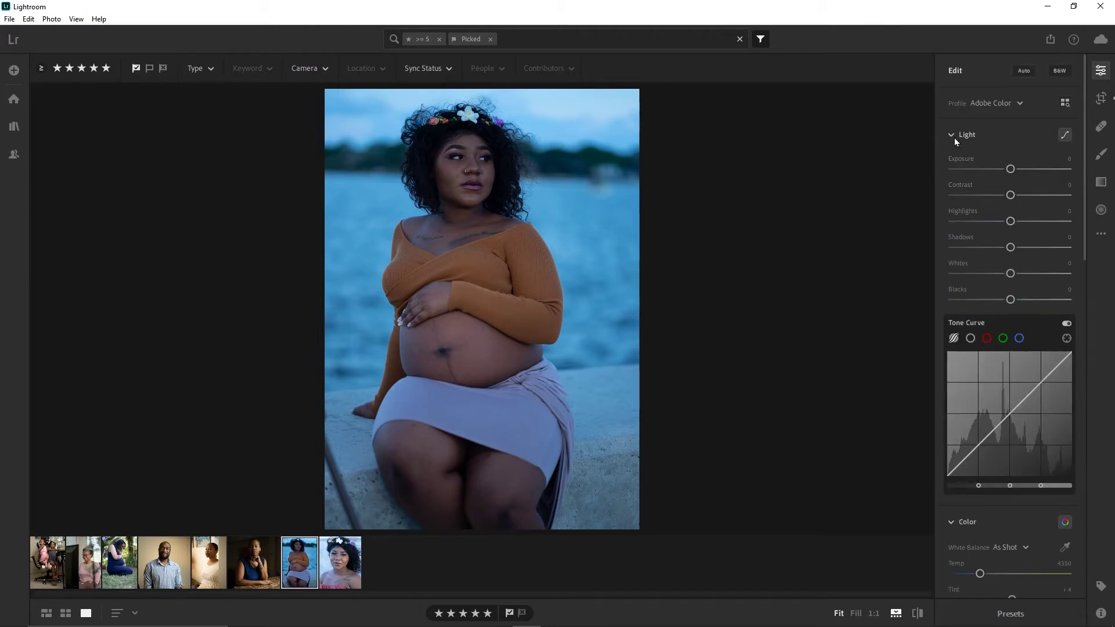
{"action": "left_click", "coordinate": [957, 137]}
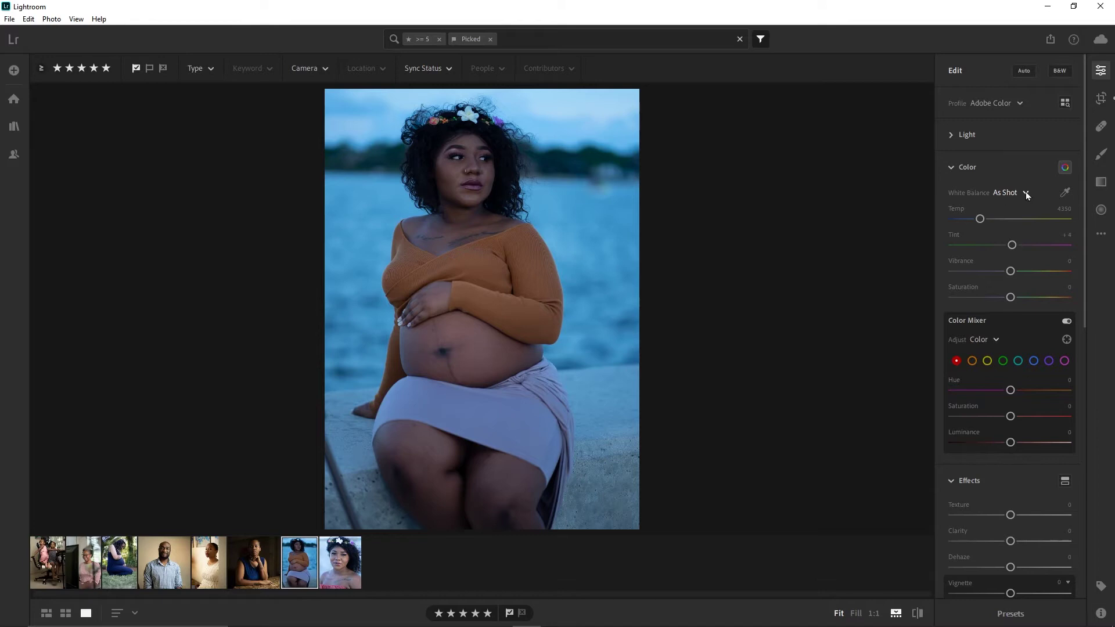
- Try correcting the white balance with a Temp of 7178, undo it, and try the Auto and Daylight presets
{"action": "left_click_drag", "start_coordinate": [980, 219], "coordinate": [1011, 218]}
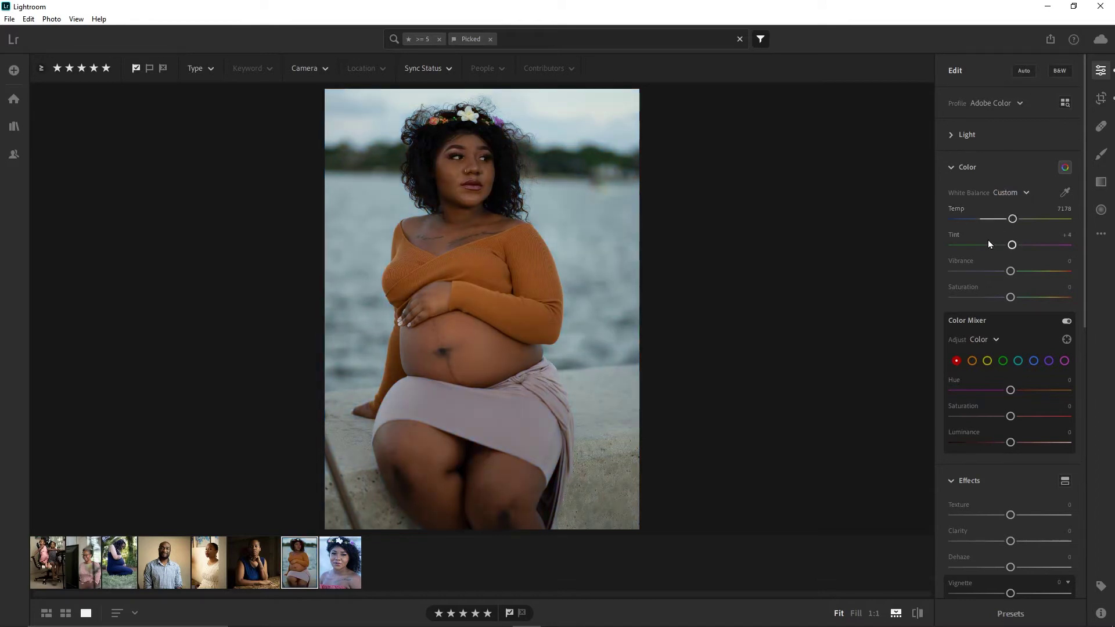
{"action": "key", "text": "ctrl+z"}
{"action": "left_click", "coordinate": [1026, 192]}
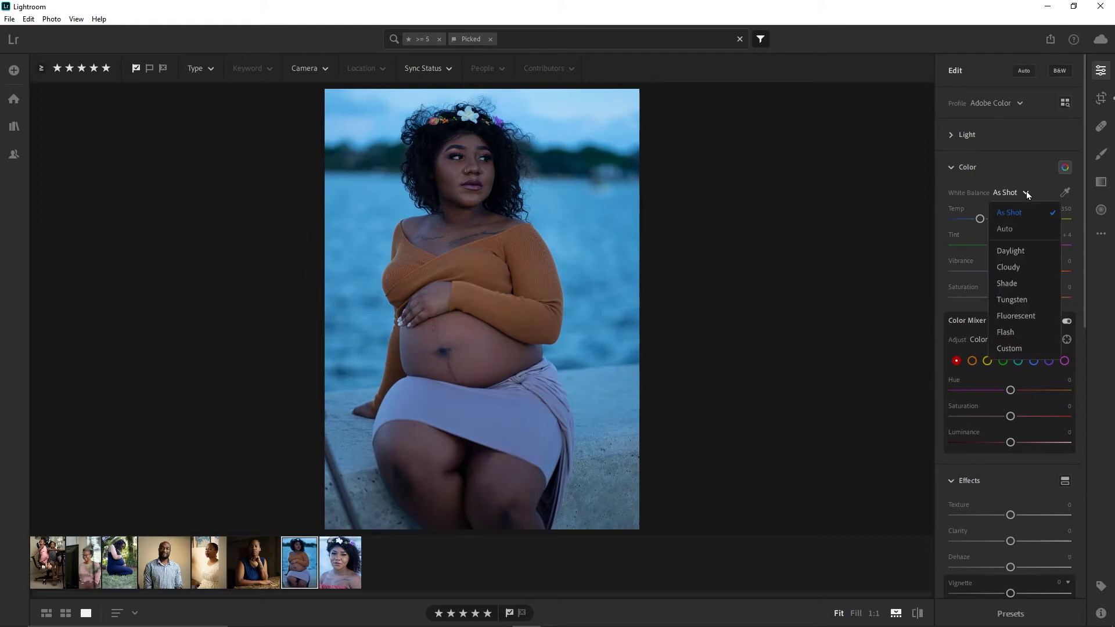
{"action": "left_click", "coordinate": [1011, 229]}
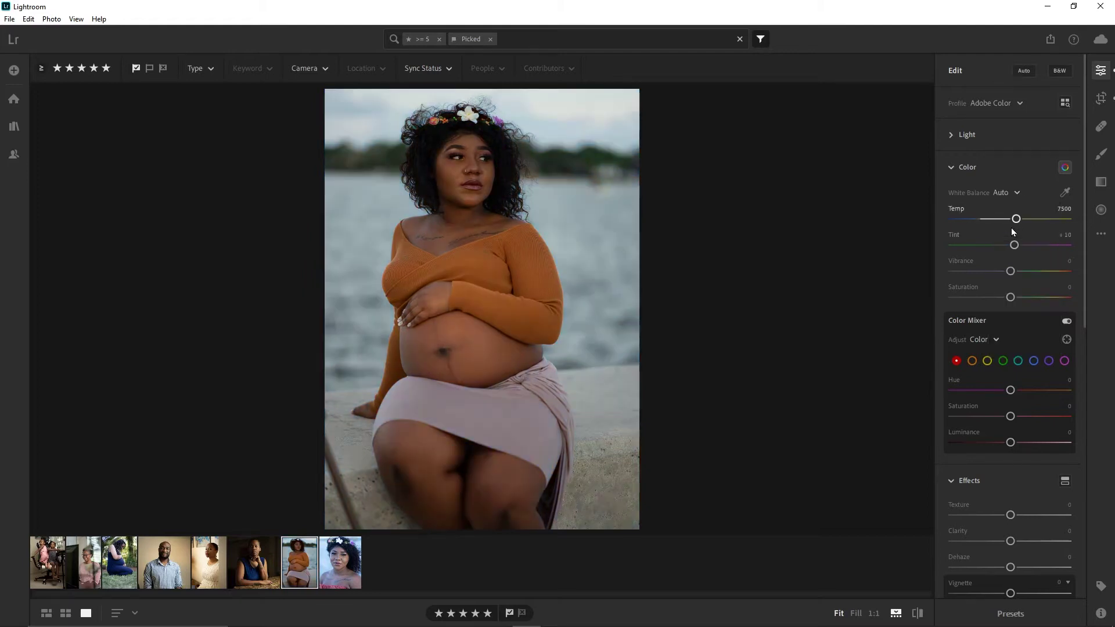
{"action": "left_click", "coordinate": [1016, 194]}
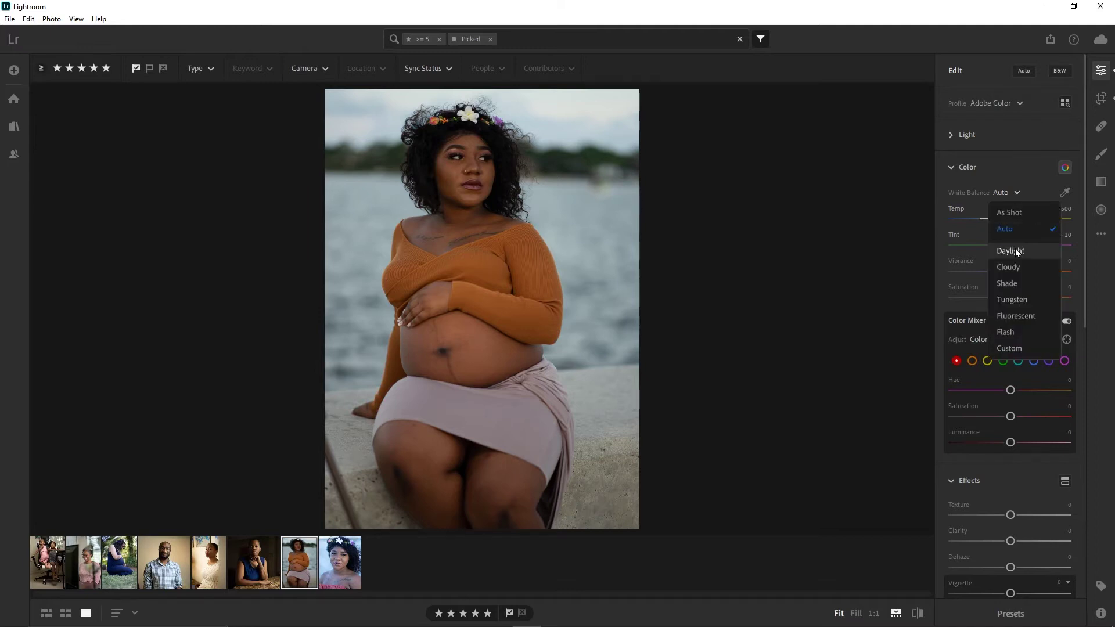
{"action": "left_click", "coordinate": [1015, 249]}
{"action": "left_click", "coordinate": [1014, 193]}
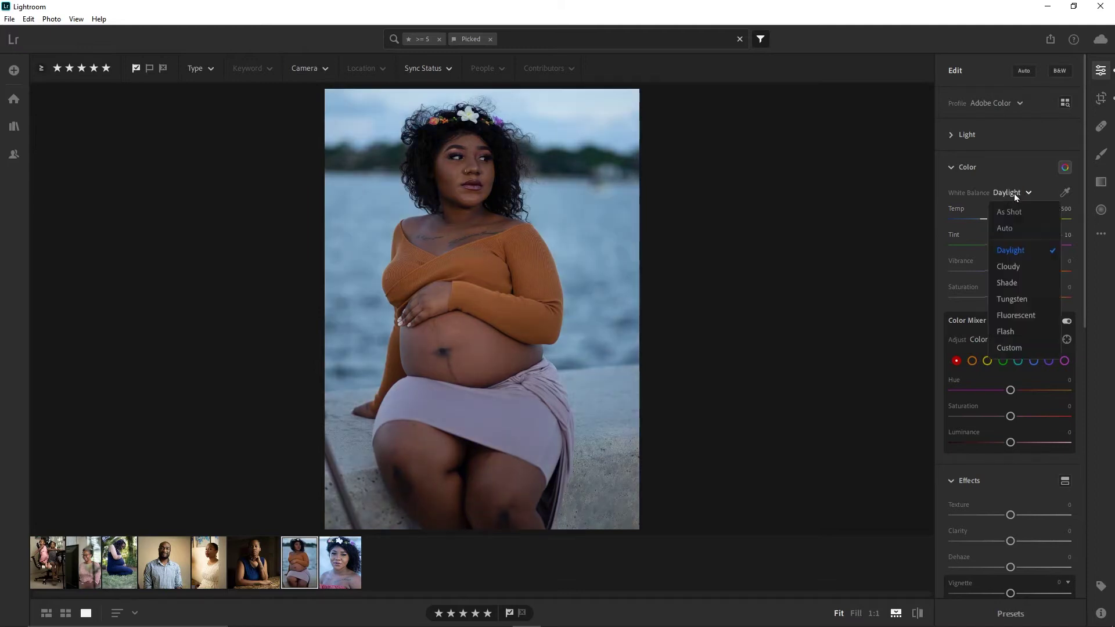
{"action": "left_click", "coordinate": [1014, 274]}
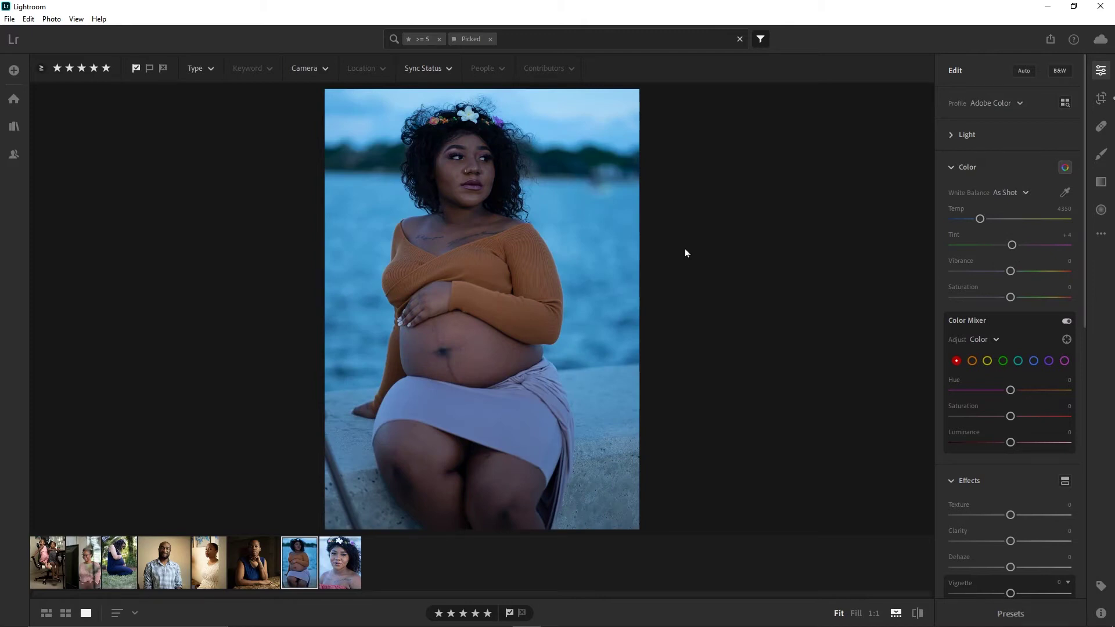
- Set the white balance by sampling a petal of the white flower in the woman's hair with the White Balance Selector
{"action": "left_click", "coordinate": [1065, 193]}
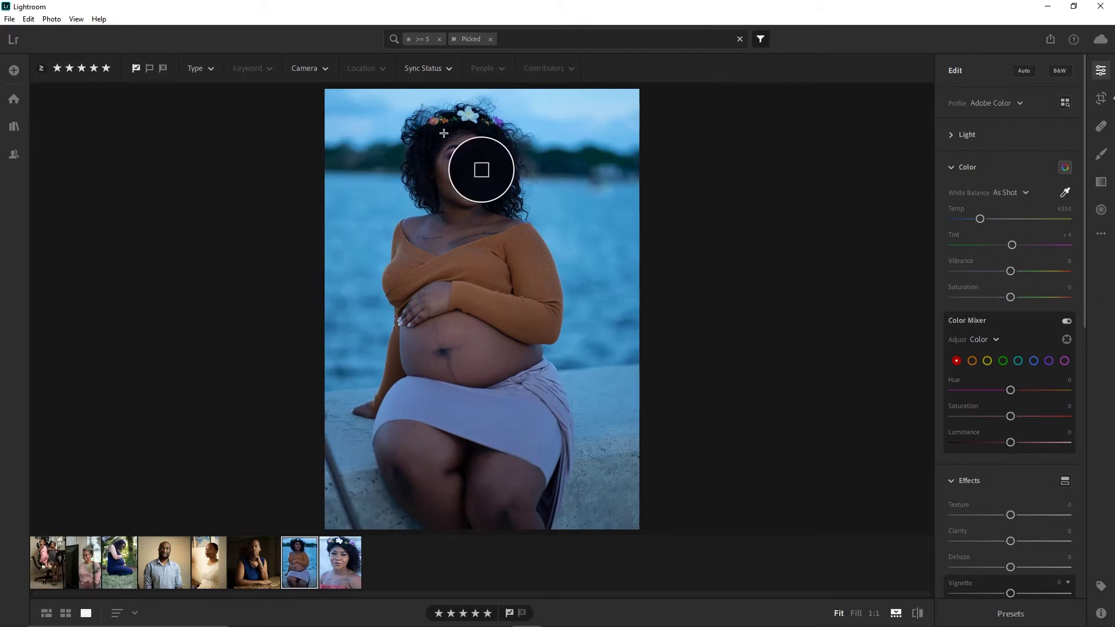
{"action": "left_click", "coordinate": [1065, 193]}
{"action": "left_click", "coordinate": [471, 115]}
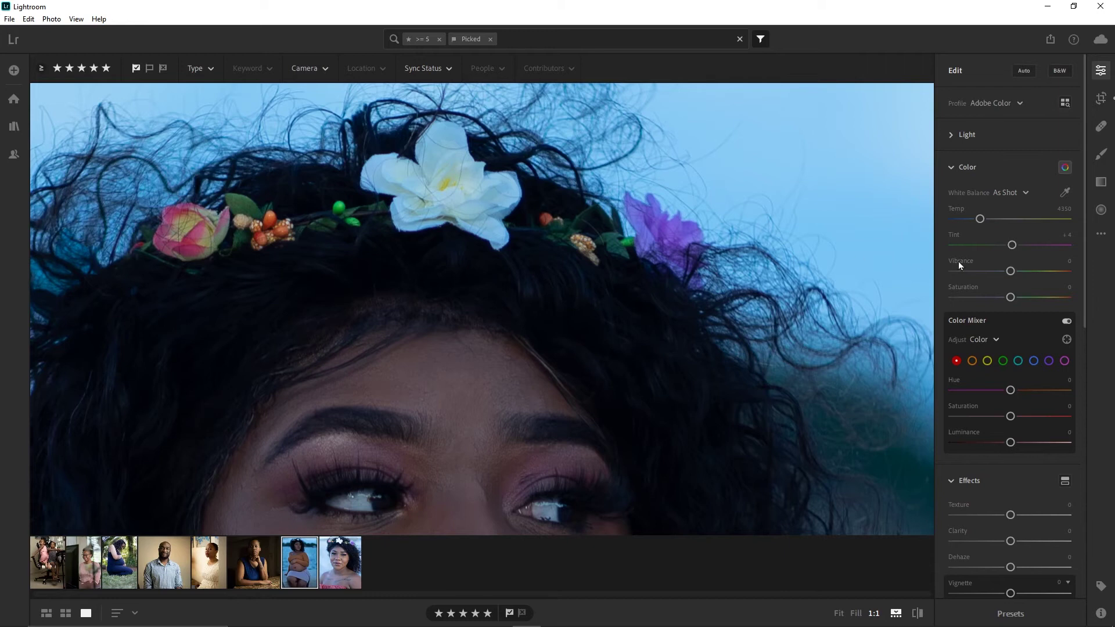
{"action": "left_click", "coordinate": [1066, 192]}
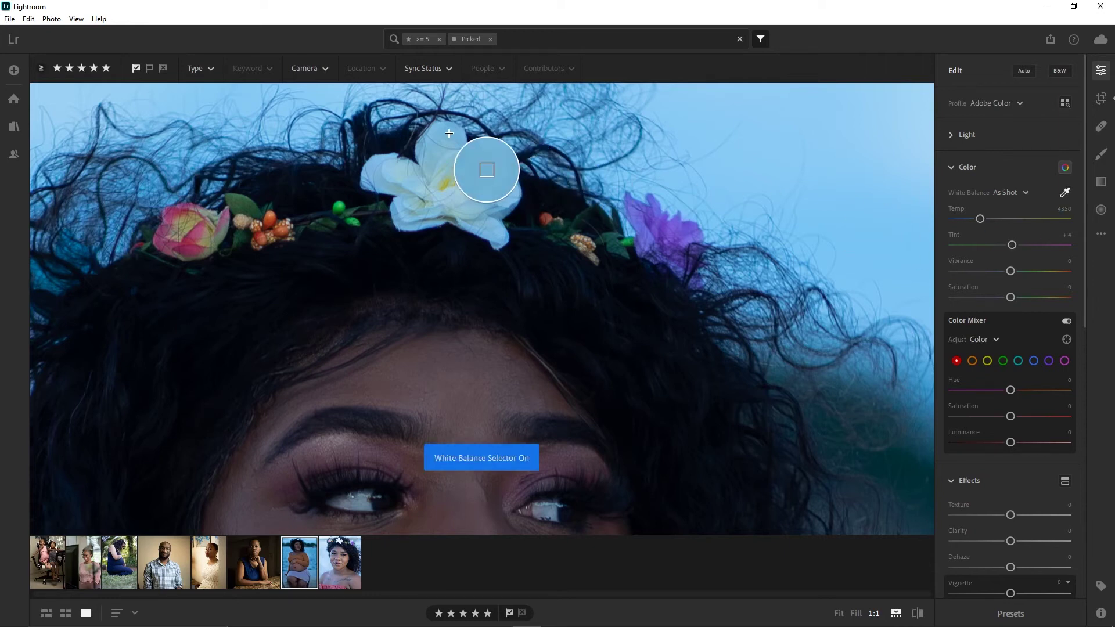
{"action": "left_click", "coordinate": [506, 207]}
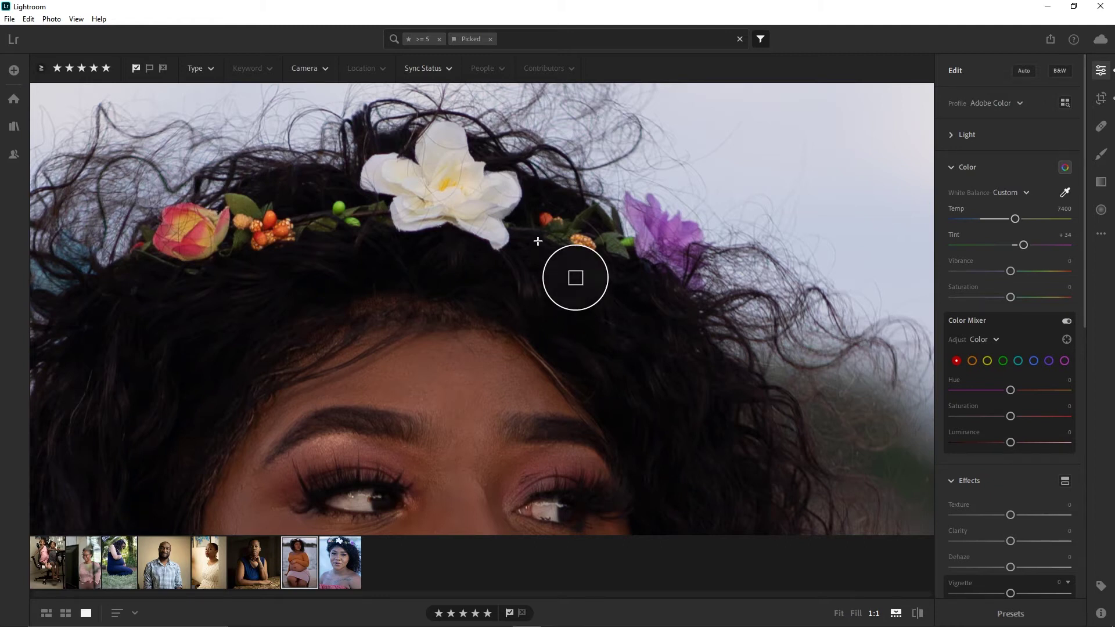
{"action": "left_click", "coordinate": [1064, 193]}
{"action": "key", "text": "z"}
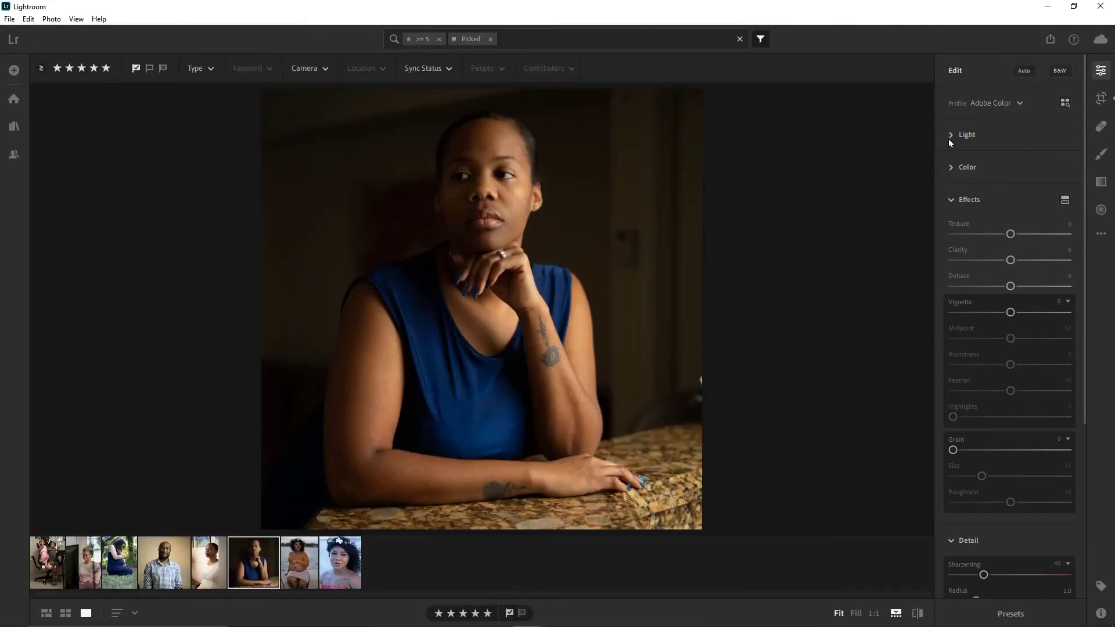
- In the Light adjustments of the portrait at the counter, set Shadows to +100 and Highlights to -49
{"action": "left_click", "coordinate": [949, 135]}
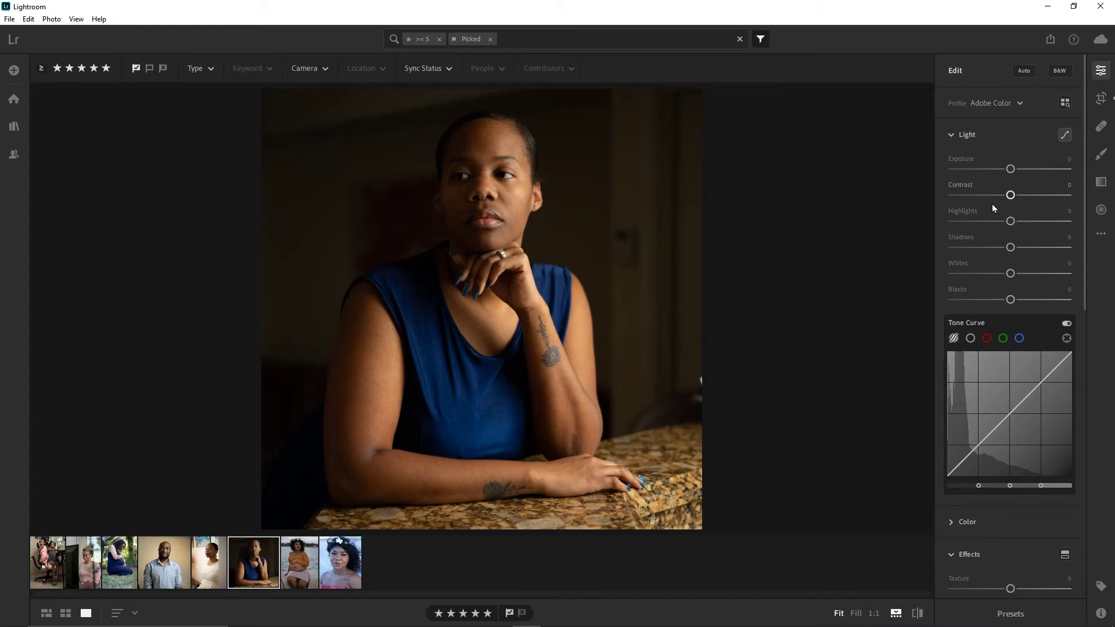
{"action": "left_click_drag", "start_coordinate": [1011, 248], "coordinate": [1080, 246]}
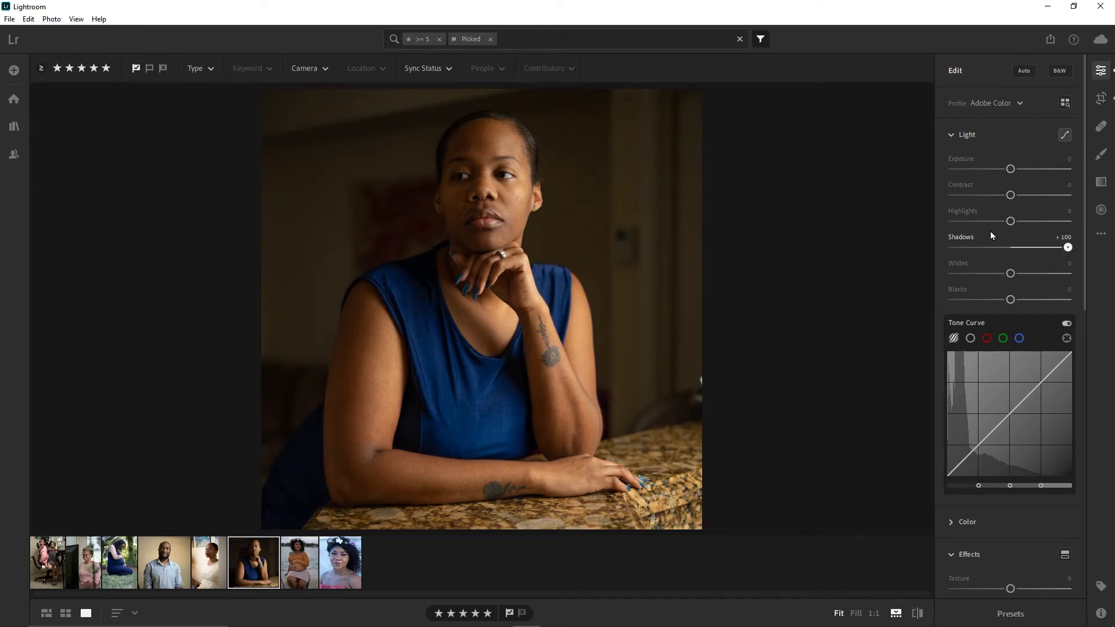
{"action": "left_click_drag", "start_coordinate": [1010, 248], "coordinate": [1071, 250]}
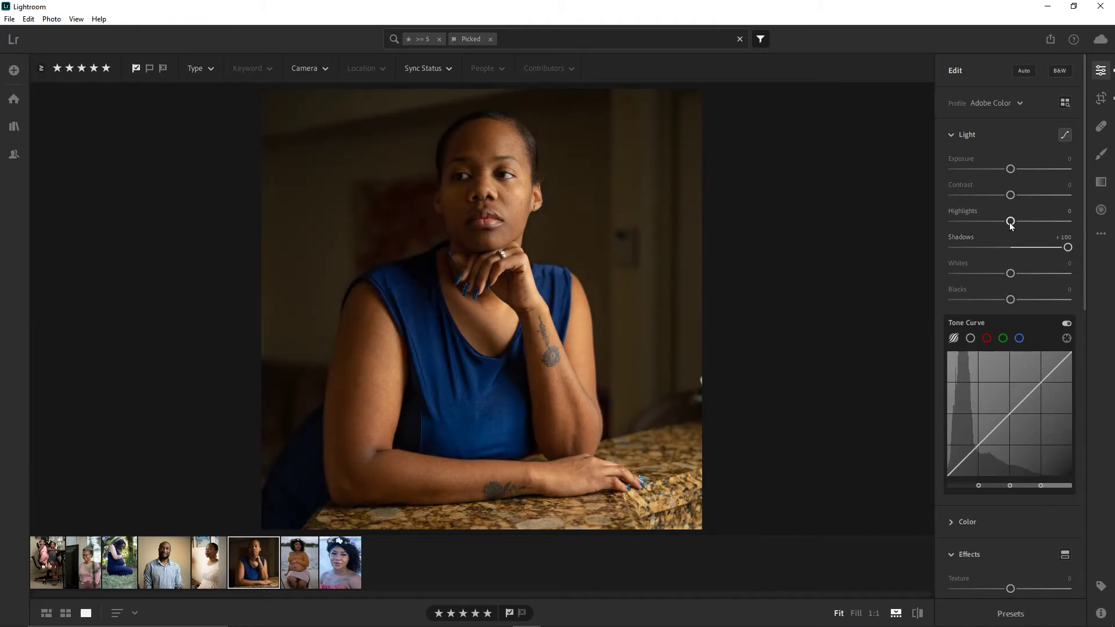
{"action": "left_click_drag", "start_coordinate": [1013, 222], "coordinate": [977, 223]}
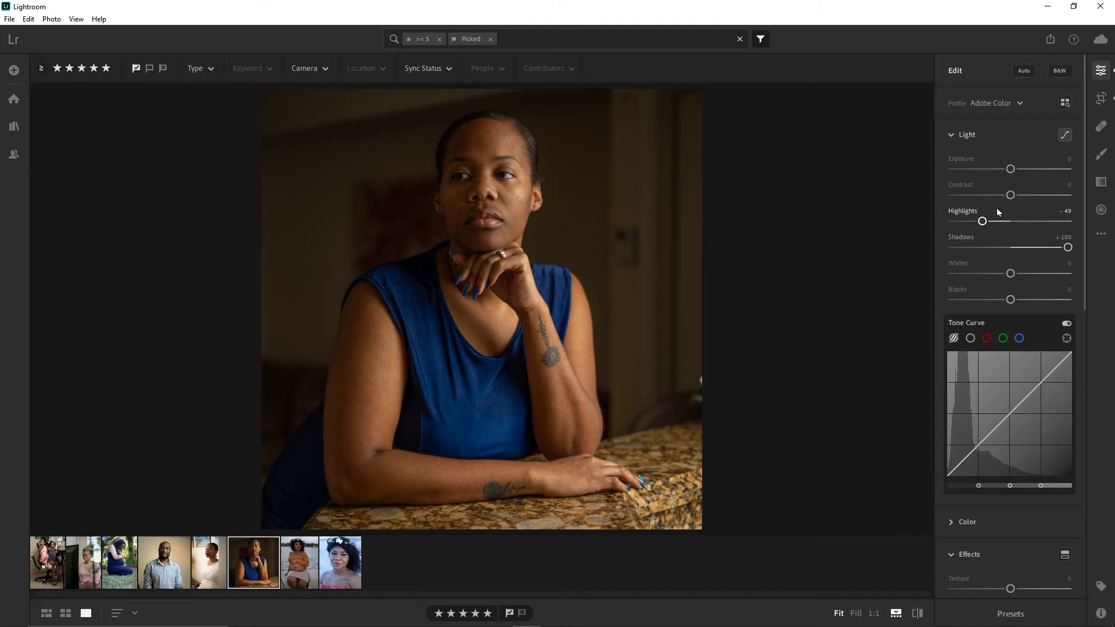
- Set the portrait's Whites to +34, Blacks to -15 and Exposure to +0.25
{"action": "left_click_drag", "start_coordinate": [1011, 278], "coordinate": [1030, 280]}
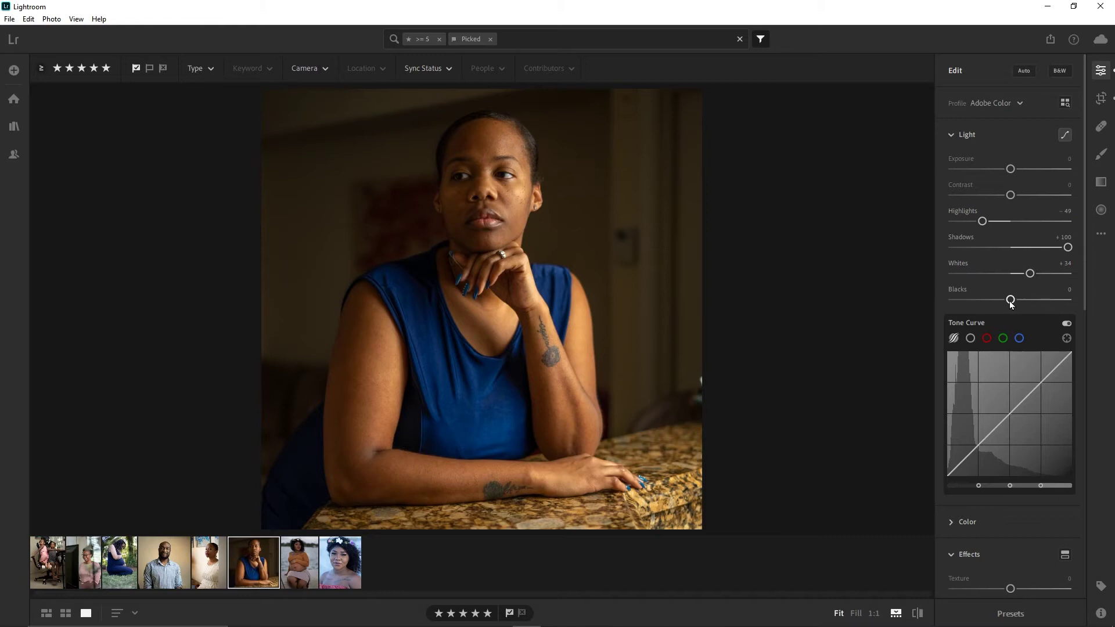
{"action": "left_click_drag", "start_coordinate": [1011, 301], "coordinate": [1002, 302]}
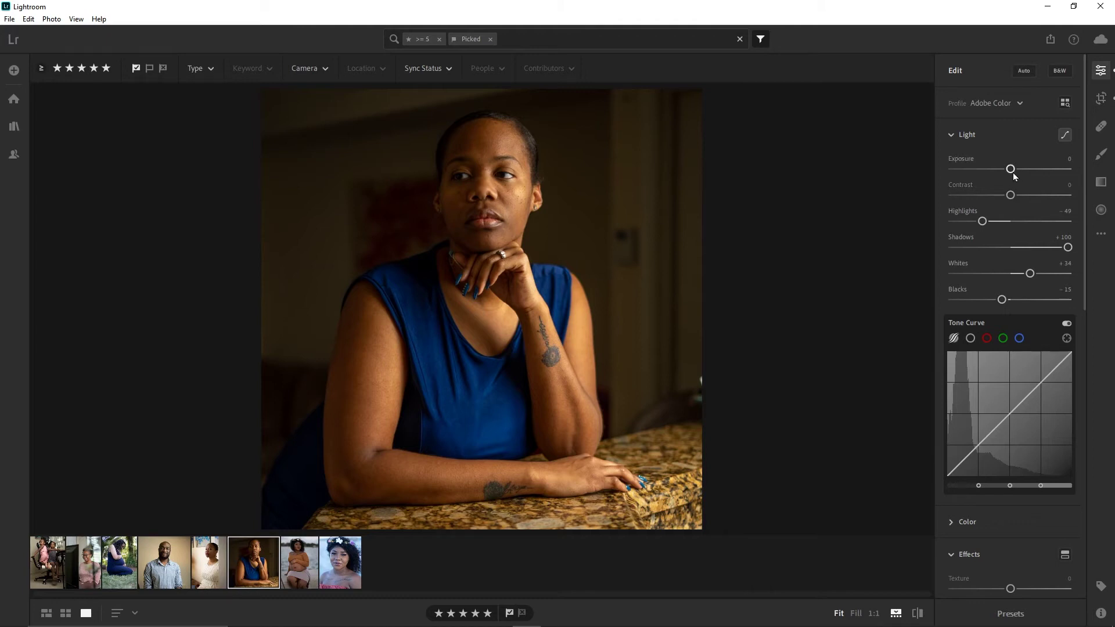
{"action": "left_click_drag", "start_coordinate": [1013, 173], "coordinate": [1014, 173]}
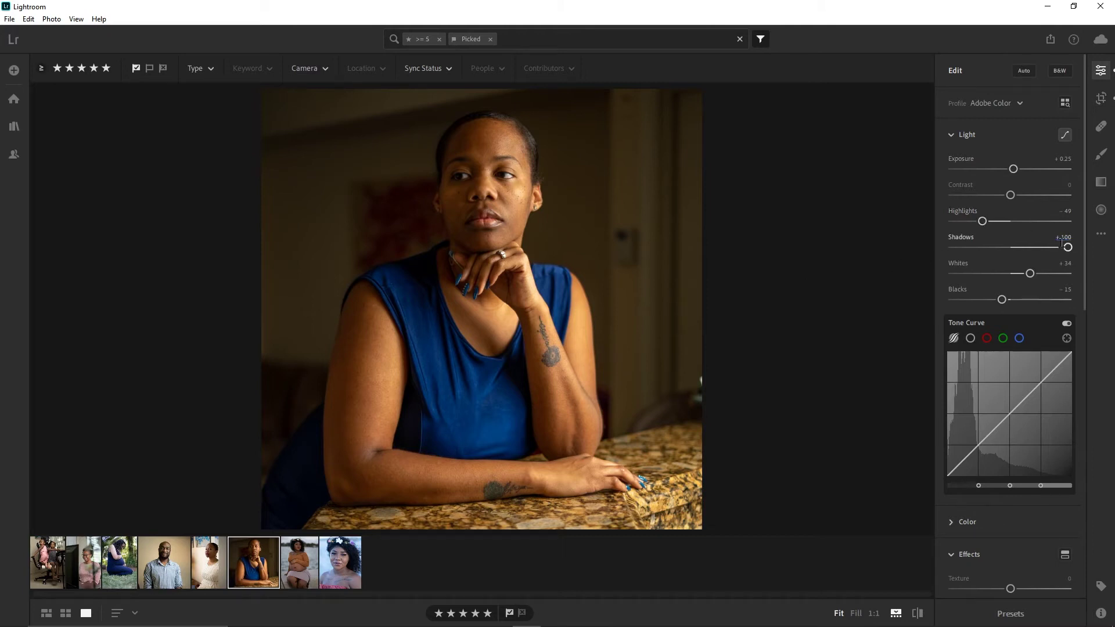
- Refine the portrait's tones to Shadows +70, Highlights -82, Whites +21 and Blacks -22, and raise the Exposure slightly
{"action": "left_click_drag", "start_coordinate": [1068, 251], "coordinate": [1052, 250]}
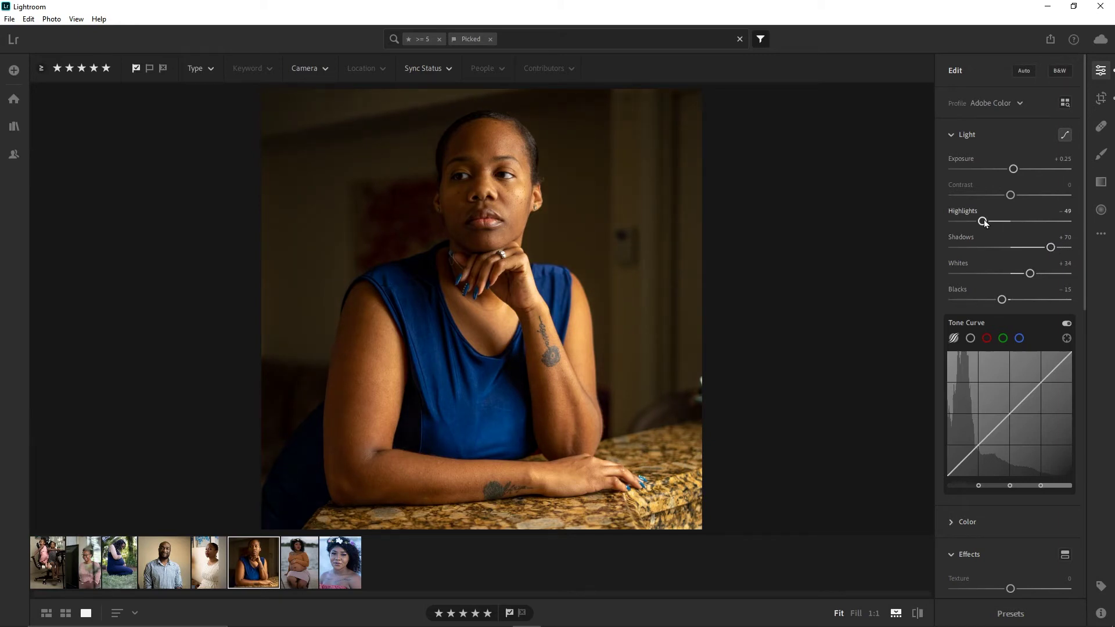
{"action": "left_click_drag", "start_coordinate": [981, 221], "coordinate": [964, 222]}
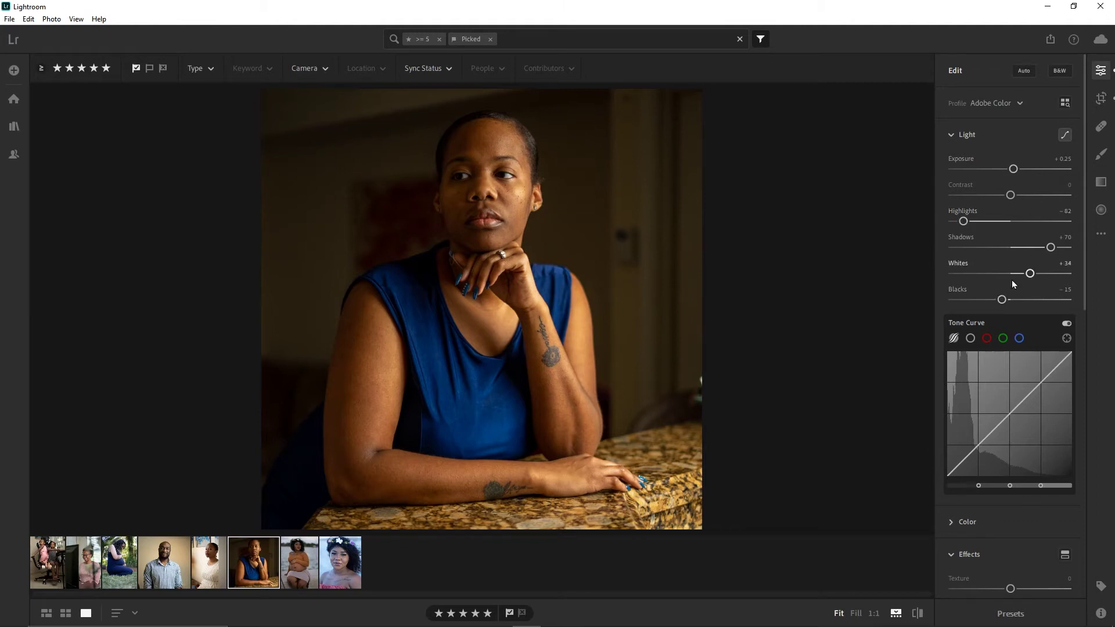
{"action": "left_click_drag", "start_coordinate": [1030, 275], "coordinate": [998, 299]}
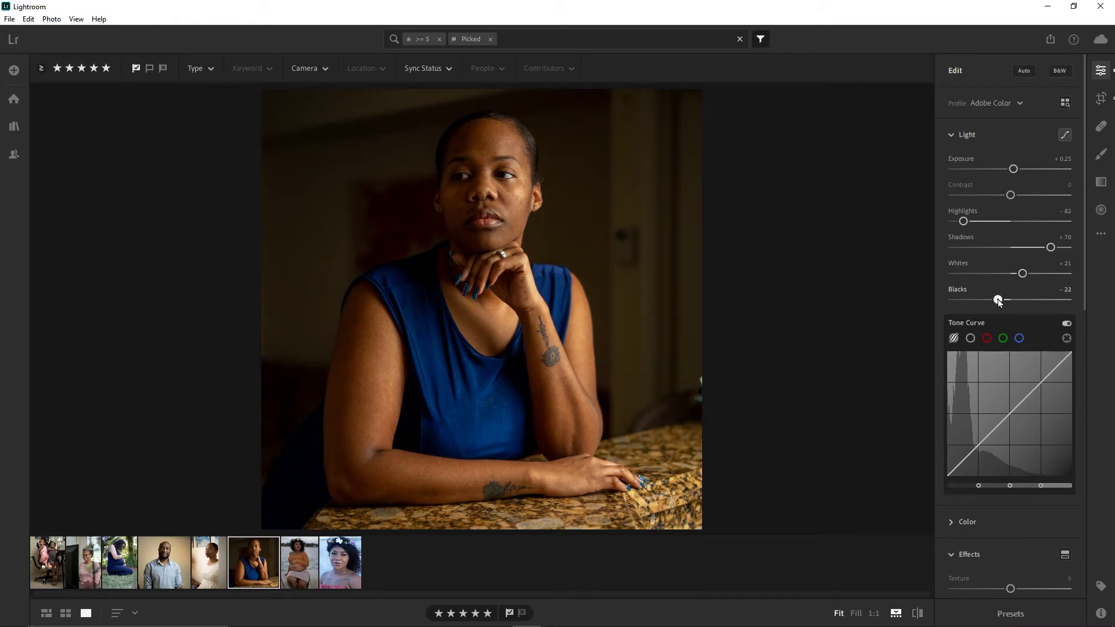
{"action": "left_click_drag", "start_coordinate": [1014, 174], "coordinate": [1016, 174]}
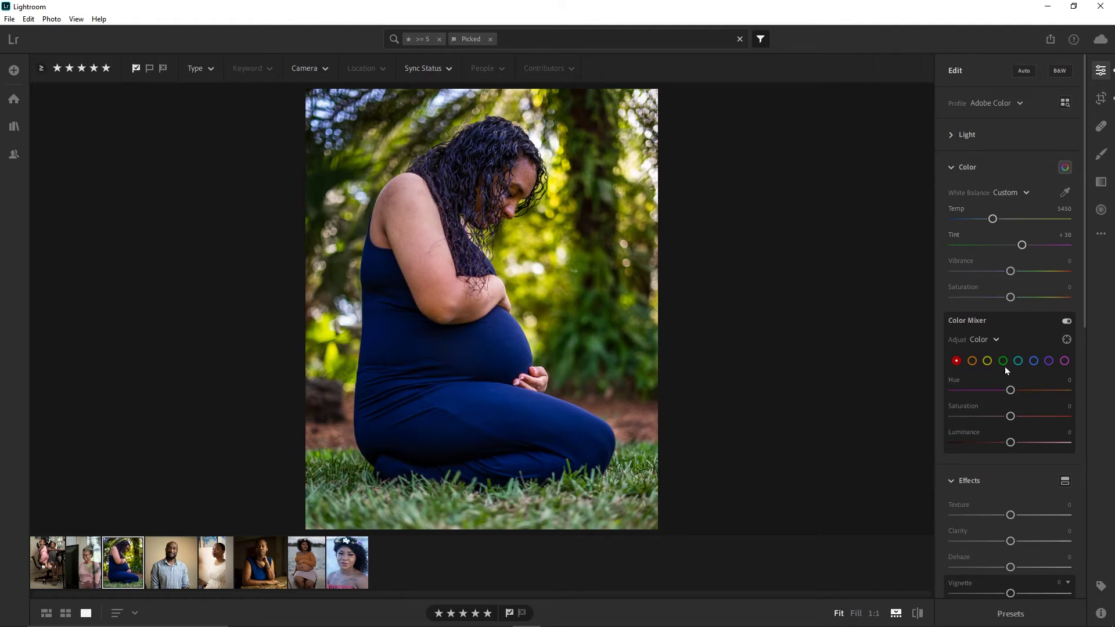
- Sample the grass with the Color Mixer's targeted adjustment and set its green Hue to -6 and Saturation to -76
{"action": "left_click", "coordinate": [1066, 341]}
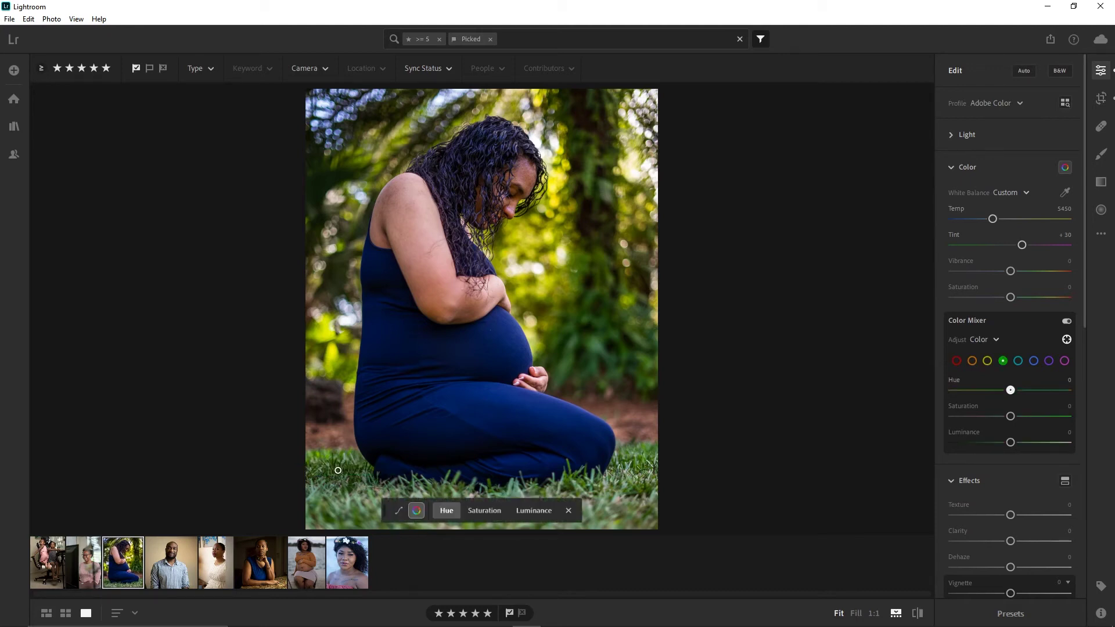
{"action": "left_click", "coordinate": [338, 470]}
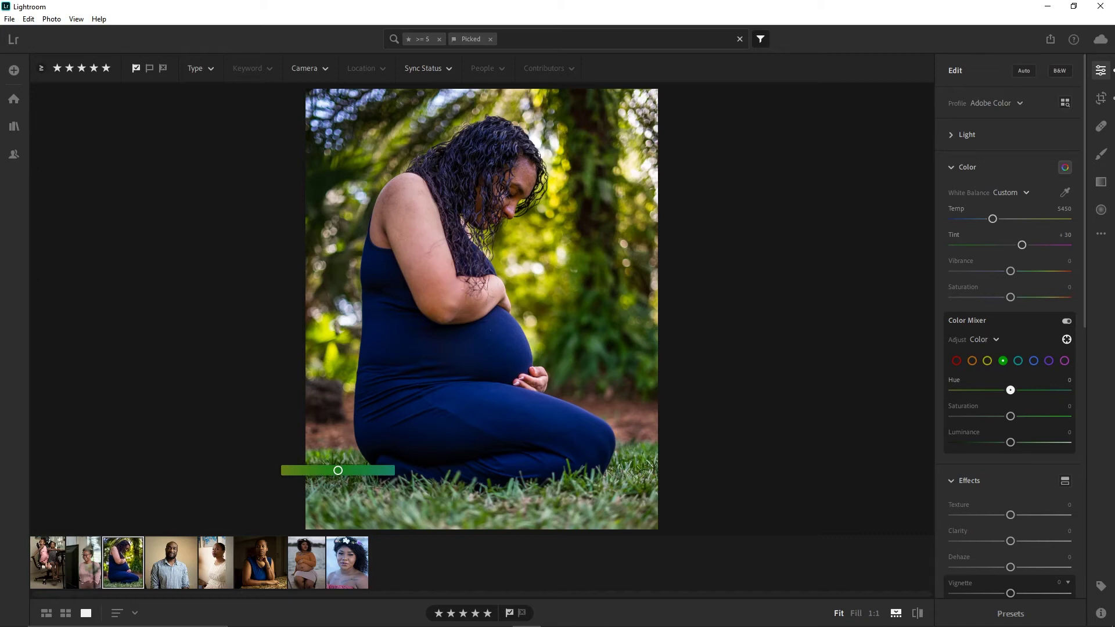
{"action": "mouse_move", "coordinate": [337, 470]}
{"action": "left_mouse_down"}
{"action": "mouse_move", "coordinate": [291, 470]}
{"action": "mouse_move", "coordinate": [379, 470]}
{"action": "mouse_move", "coordinate": [338, 470]}
{"action": "left_mouse_up"}
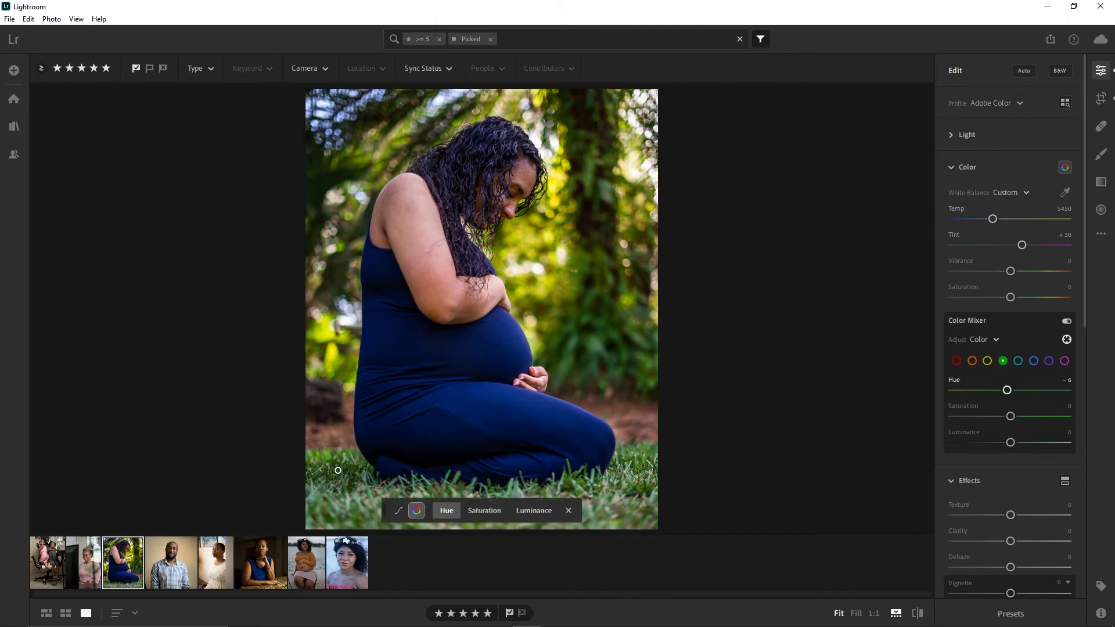
{"action": "left_click", "coordinate": [487, 510]}
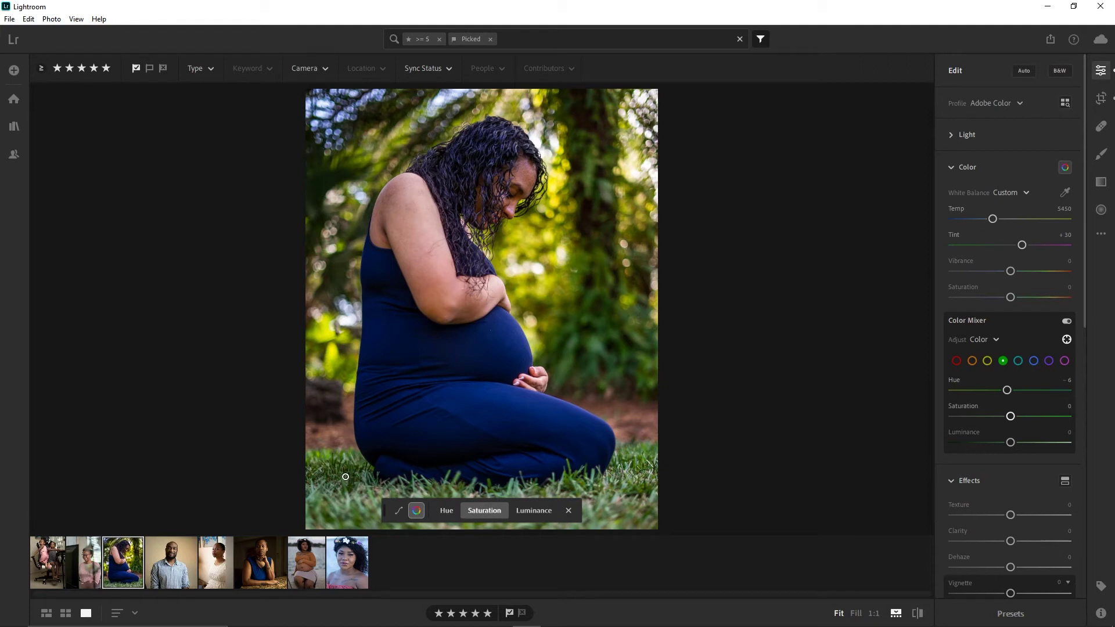
{"action": "left_click_drag", "start_coordinate": [346, 487], "coordinate": [307, 487]}
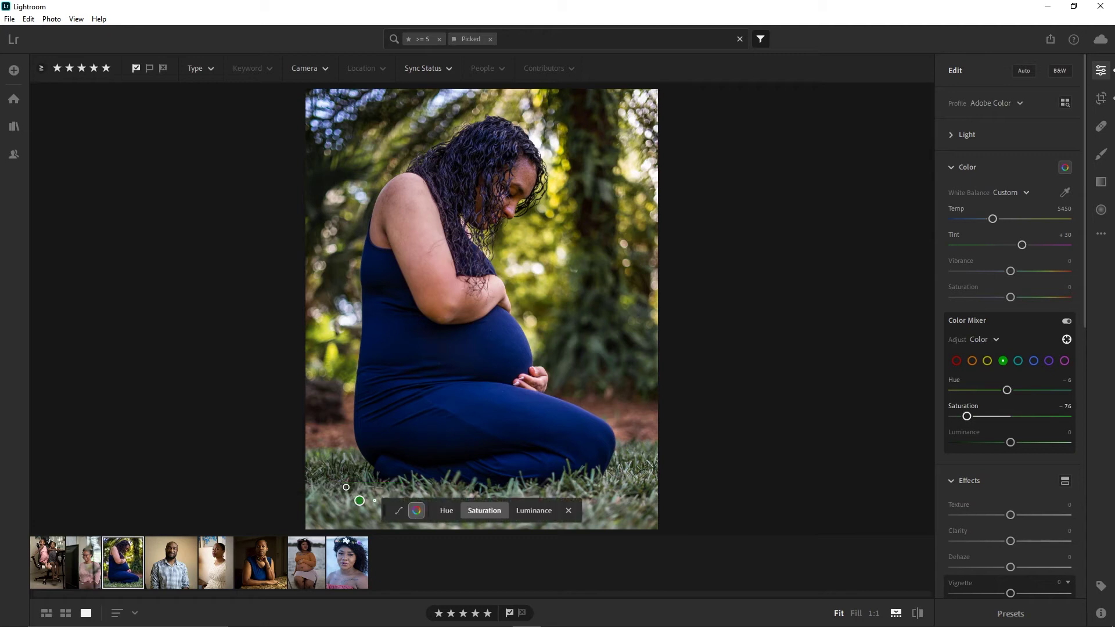
- Darken the grass with the targeted adjustment to green Luminance -33 and aqua Luminance -8, and shift the green Hue to -43
{"action": "left_click", "coordinate": [541, 511]}
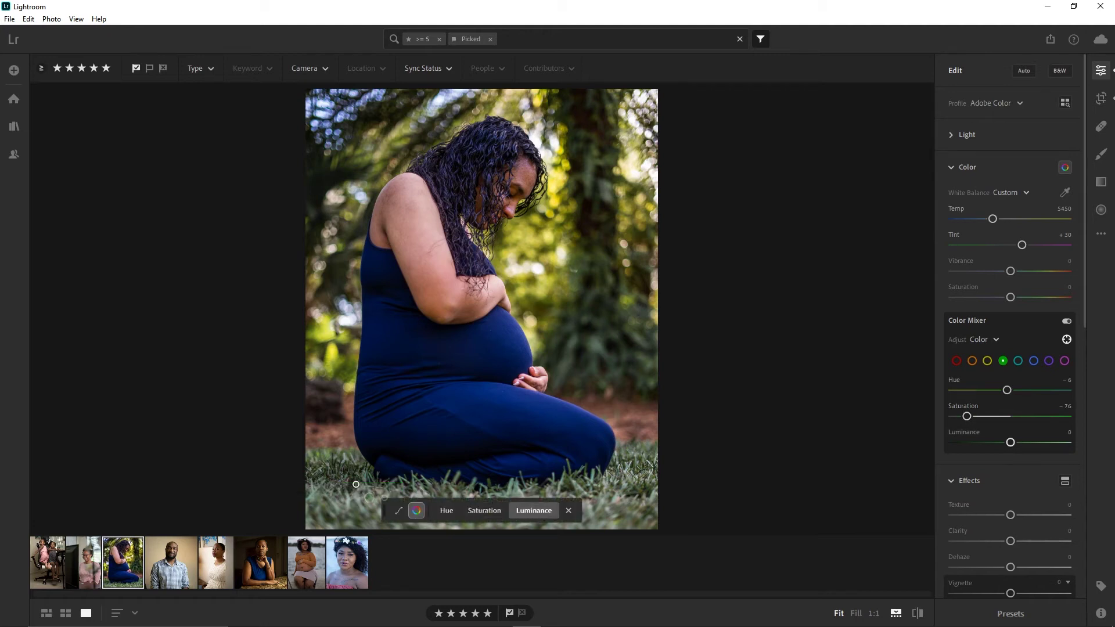
{"action": "left_click_drag", "start_coordinate": [355, 483], "coordinate": [340, 483]}
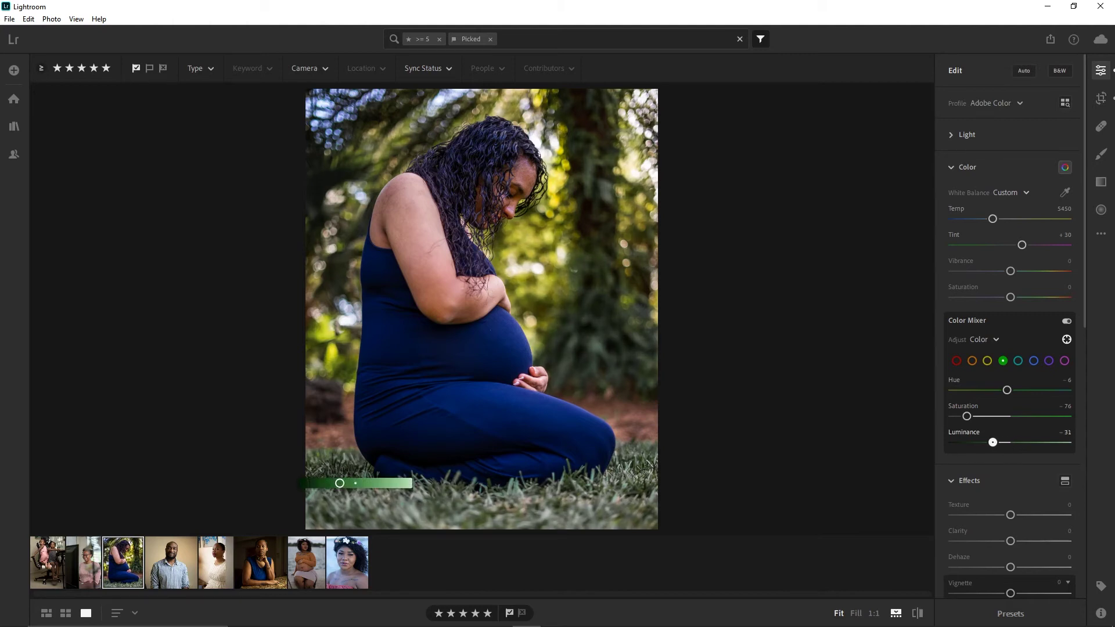
{"action": "mouse_move", "coordinate": [339, 483]}
{"action": "left_mouse_down"}
{"action": "mouse_move", "coordinate": [364, 482]}
{"action": "mouse_move", "coordinate": [339, 483]}
{"action": "left_mouse_up"}
{"action": "left_click", "coordinate": [447, 510]}
{"action": "left_click", "coordinate": [491, 510]}
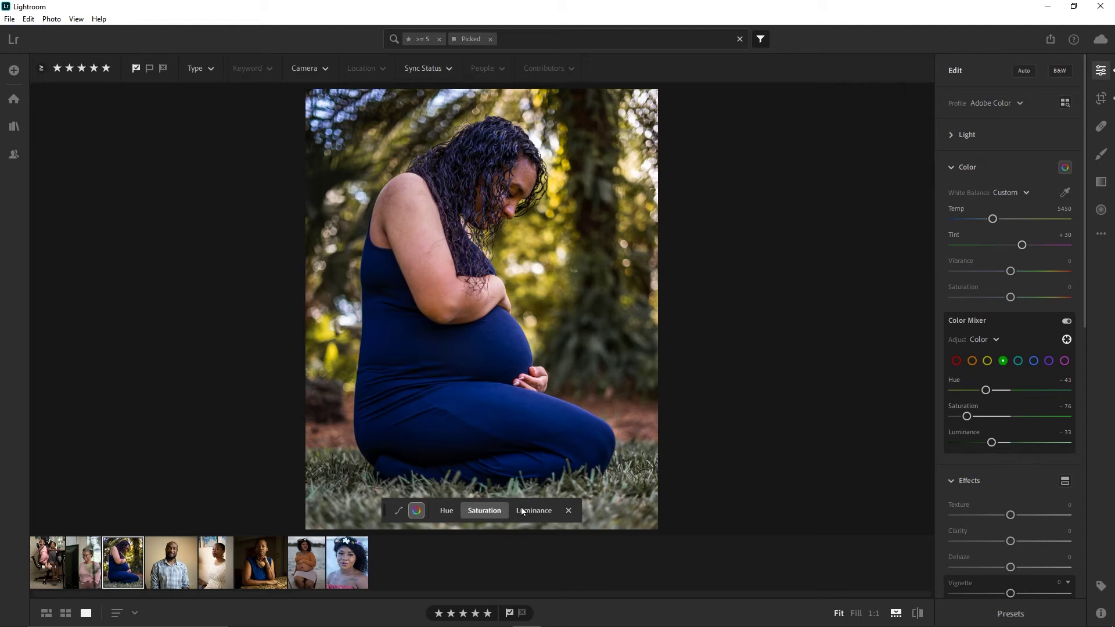
{"action": "left_click_drag", "start_coordinate": [741, 473], "coordinate": [735, 473]}
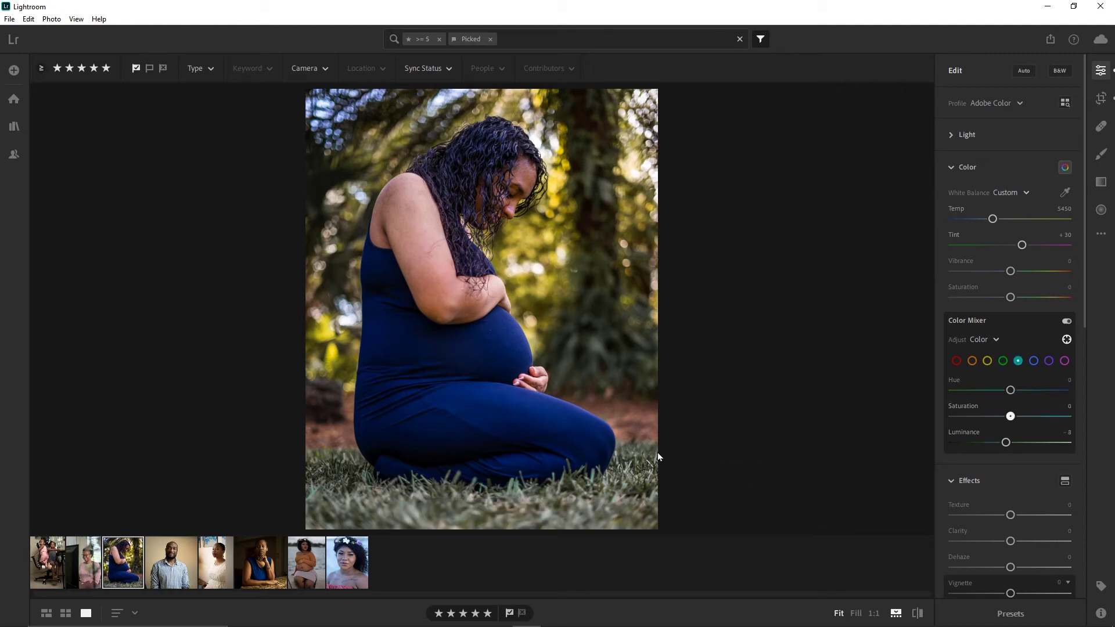
- Switch the Color Mixer off and on repeatedly to compare the grass and foliage before and after
{"action": "left_click", "coordinate": [1070, 321]}
{"action": "left_click", "coordinate": [1071, 321]}
{"action": "left_click", "coordinate": [1071, 321]}
{"action": "left_click", "coordinate": [1070, 321]}
{"action": "left_click", "coordinate": [1070, 321]}
{"action": "left_click", "coordinate": [1071, 321]}
{"action": "left_click", "coordinate": [1071, 321]}
{"action": "left_click", "coordinate": [1070, 321]}
- Brighten the blue dress with the targeted adjustment to blue Luminance +48 and Saturation +29, and close the targeted adjustment
{"action": "mouse_move", "coordinate": [509, 428]}
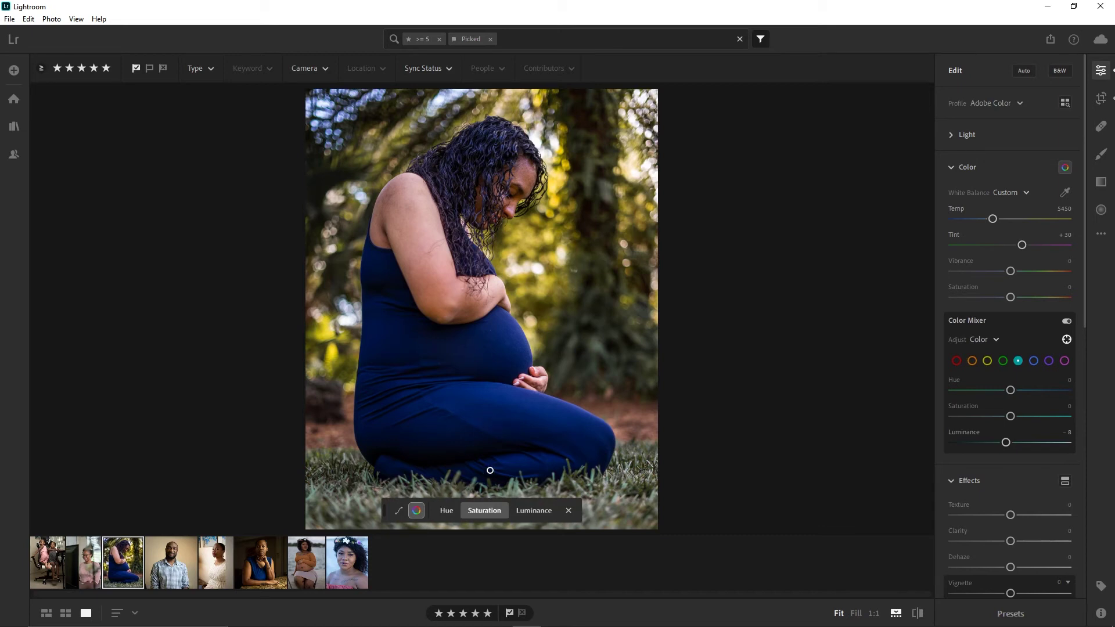
{"action": "left_click", "coordinate": [535, 510]}
{"action": "left_click", "coordinate": [511, 411]}
{"action": "mouse_move", "coordinate": [511, 411]}
{"action": "left_mouse_down"}
{"action": "mouse_move", "coordinate": [562, 412]}
{"action": "mouse_move", "coordinate": [491, 405]}
{"action": "mouse_move", "coordinate": [519, 405]}
{"action": "left_mouse_up"}
{"action": "left_click", "coordinate": [493, 512]}
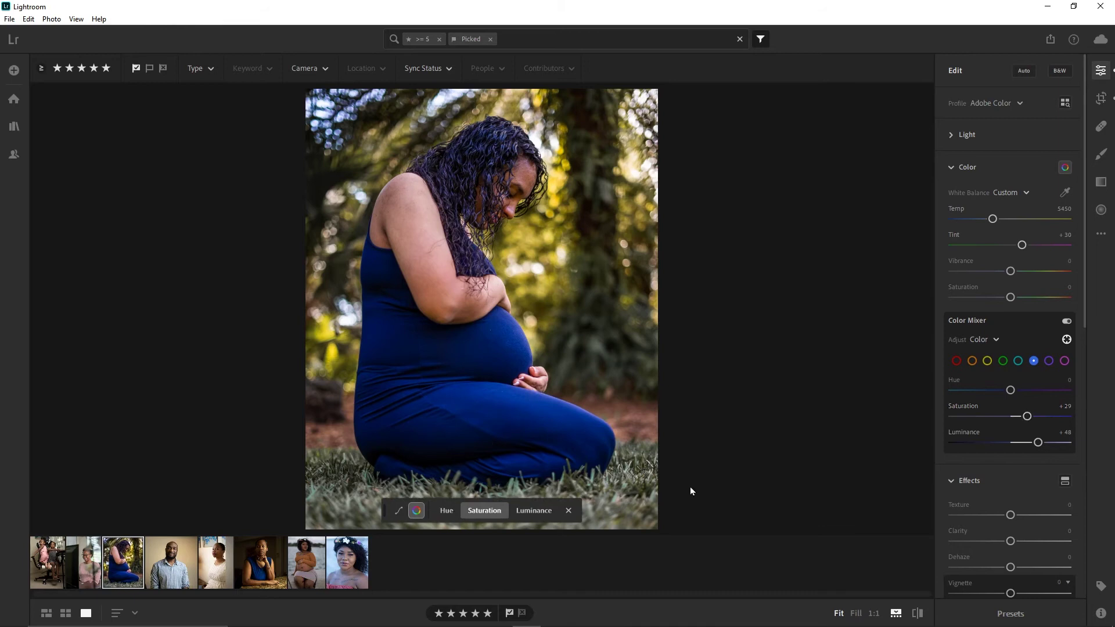
{"action": "left_click", "coordinate": [568, 511]}
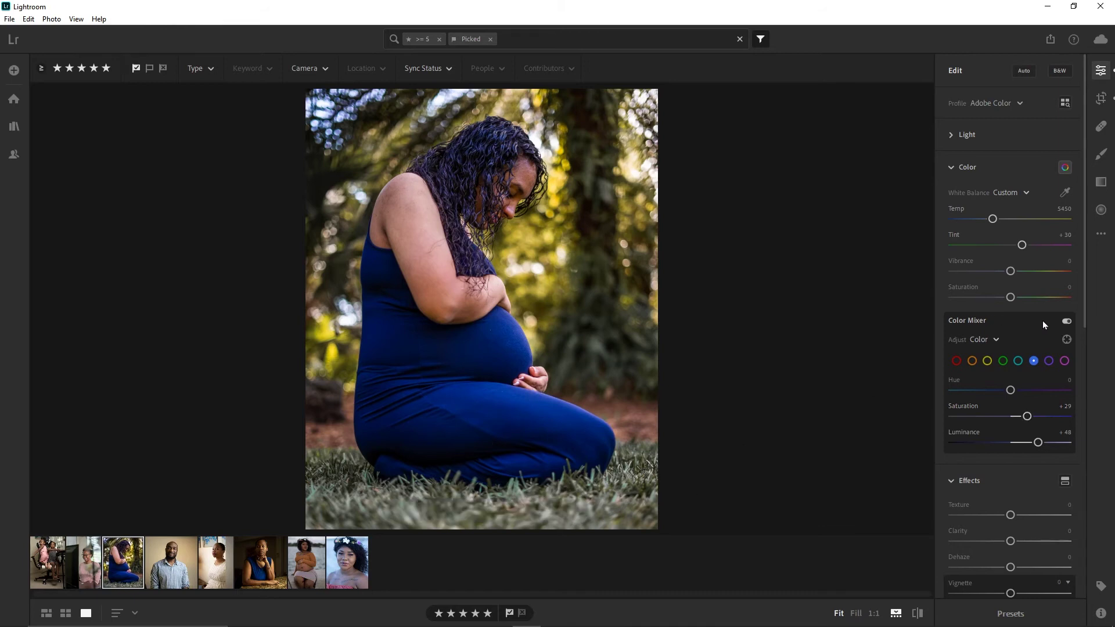
- Compare the kneeling portrait with and without all Color Mixer changes, including the brightened dress, leaving the mixer on
{"action": "left_click", "coordinate": [1066, 322]}
{"action": "left_click", "coordinate": [1066, 322]}
{"action": "left_click", "coordinate": [1066, 323]}
{"action": "left_click", "coordinate": [1066, 322]}
{"action": "left_click", "coordinate": [1066, 323]}
{"action": "left_click", "coordinate": [1066, 323]}
{"action": "left_click", "coordinate": [1066, 322]}
{"action": "left_click", "coordinate": [1066, 322]}
{"action": "left_click", "coordinate": [1066, 323]}
{"action": "left_click", "coordinate": [1066, 322]}
{"action": "left_click", "coordinate": [1066, 323]}
{"action": "left_click", "coordinate": [1066, 322]}
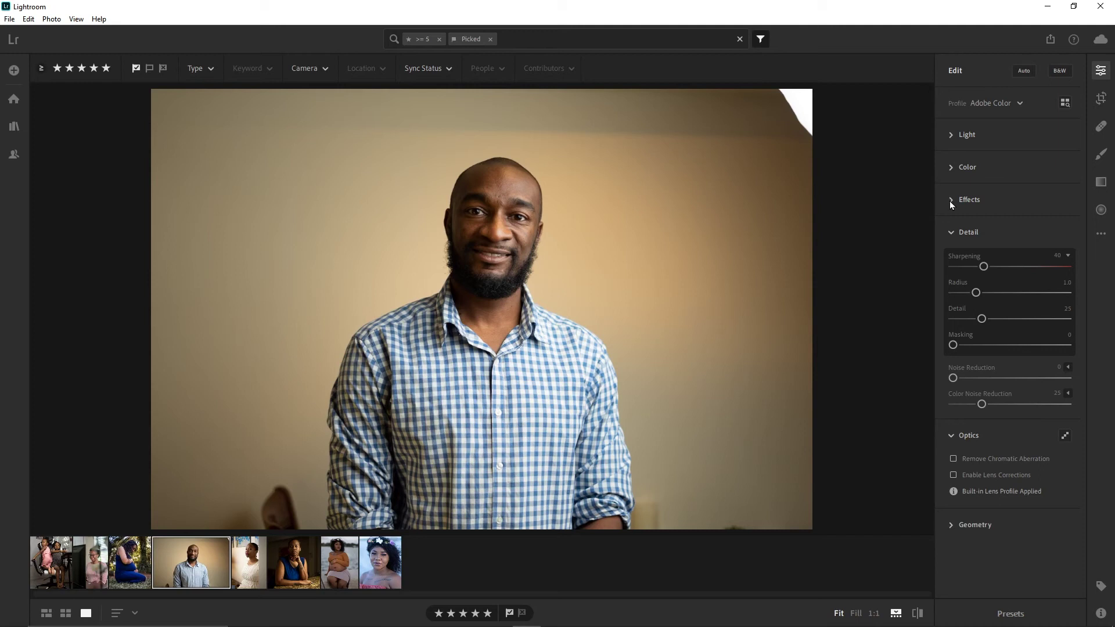
- Crop the portrait of the man in the checked shirt to a 1 x 1 ratio, tightened around his head and shoulders
{"action": "left_click", "coordinate": [1101, 98]}
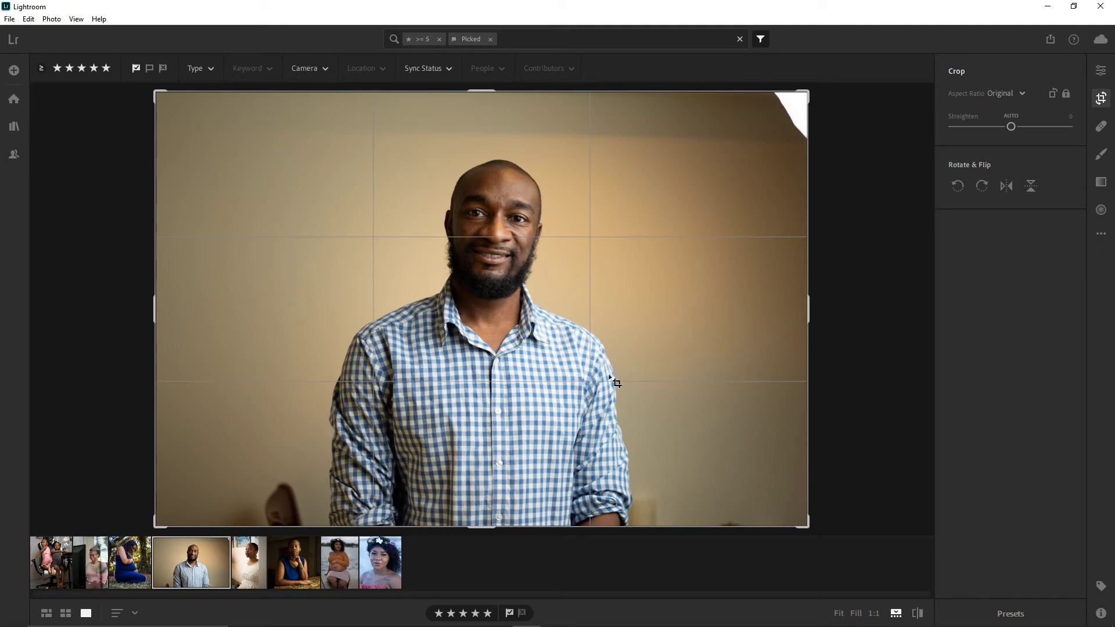
{"action": "left_click", "coordinate": [1021, 94]}
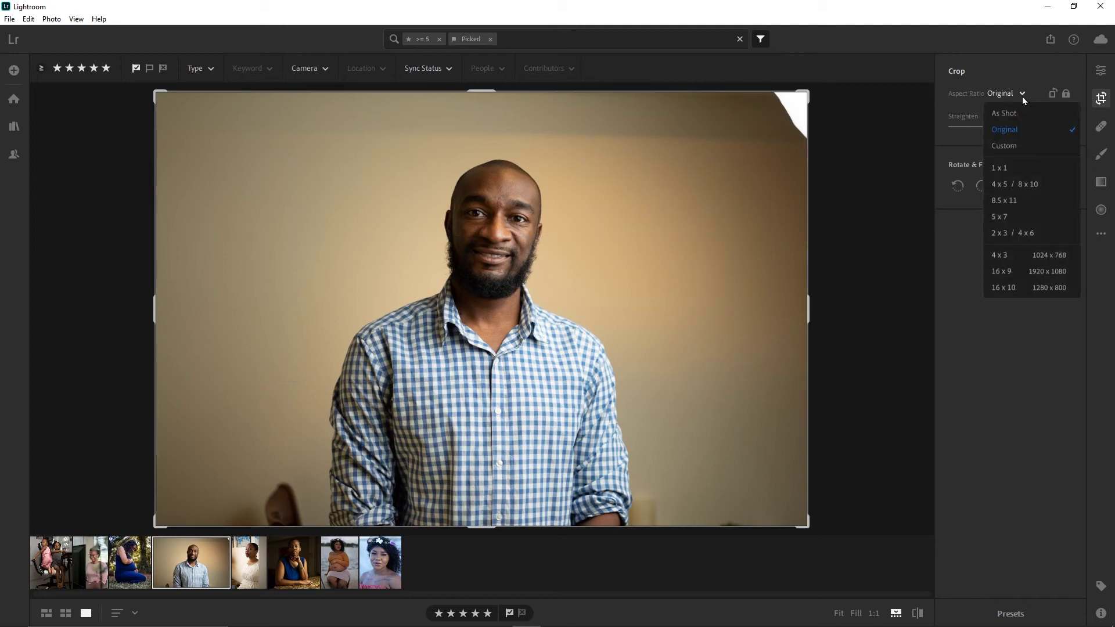
{"action": "left_click", "coordinate": [1013, 168]}
{"action": "left_click_drag", "start_coordinate": [482, 92], "coordinate": [479, 316]}
{"action": "key", "text": "Return"}
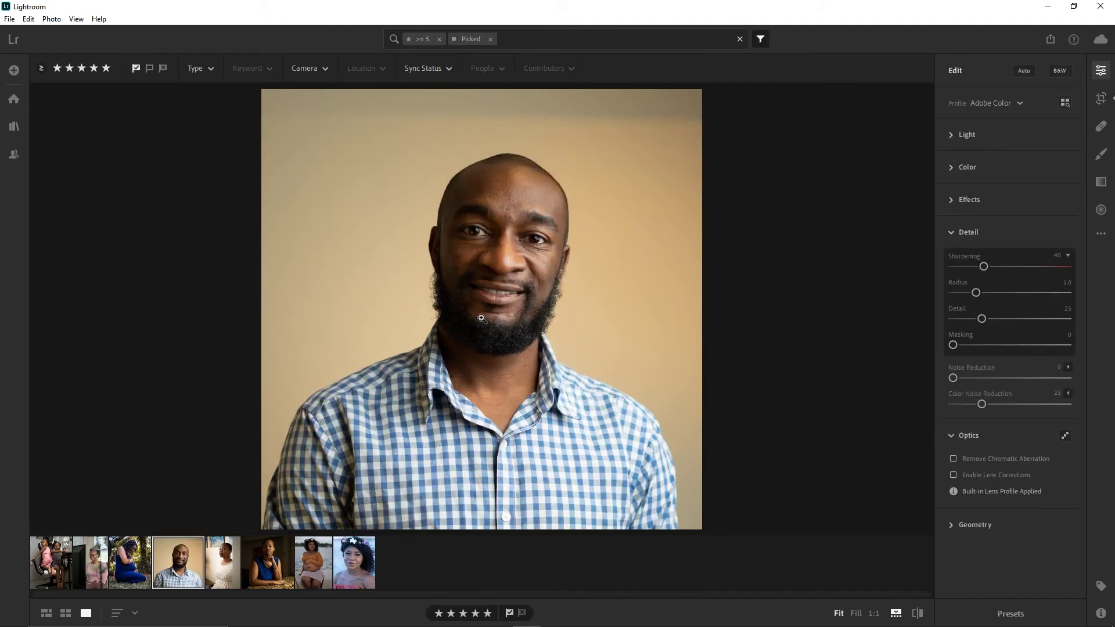
- Examine the man's face, beard and neck at 1:1 zoom for skin blemishes to retouch
{"action": "left_click", "coordinate": [508, 233]}
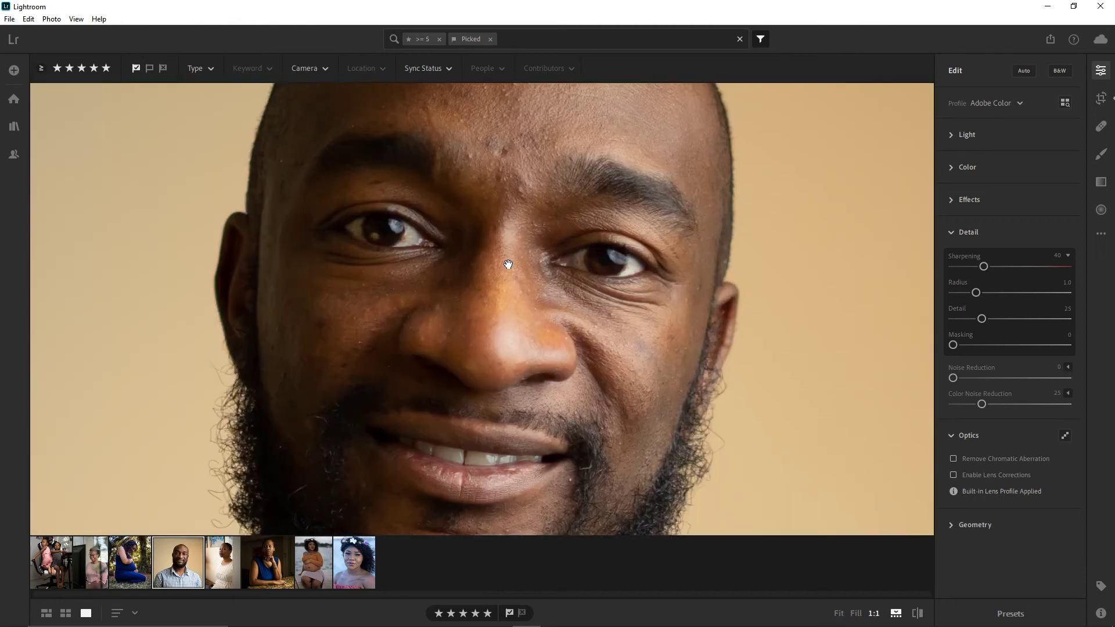
{"action": "left_click_drag", "start_coordinate": [511, 281], "coordinate": [515, 265]}
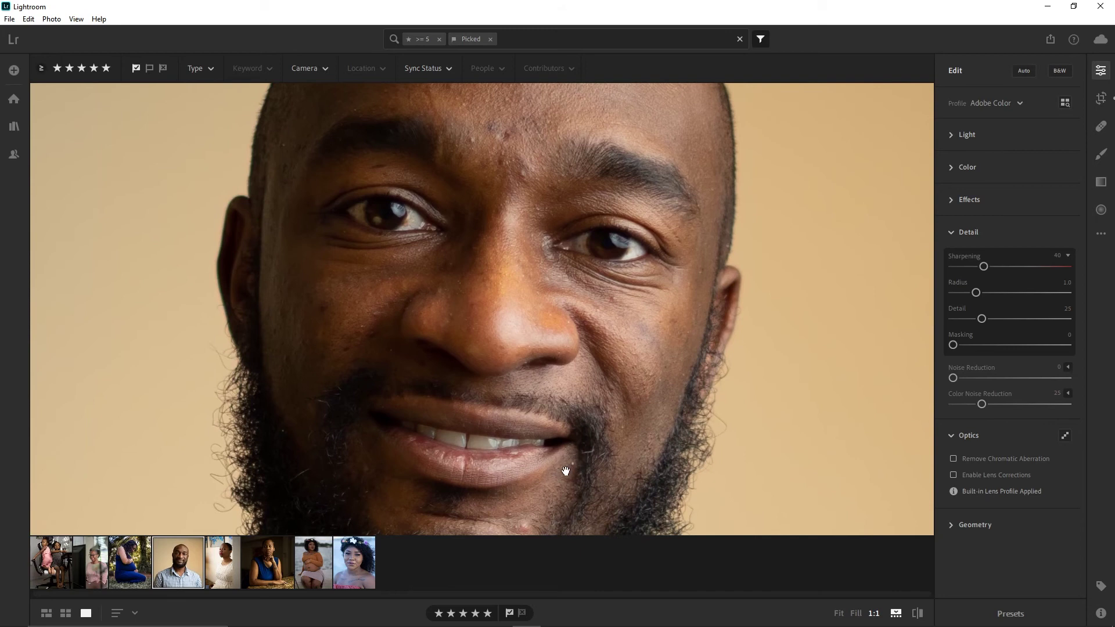
{"action": "scroll", "coordinate": [568, 466], "scroll_direction": "down", "scroll_amount": 5}
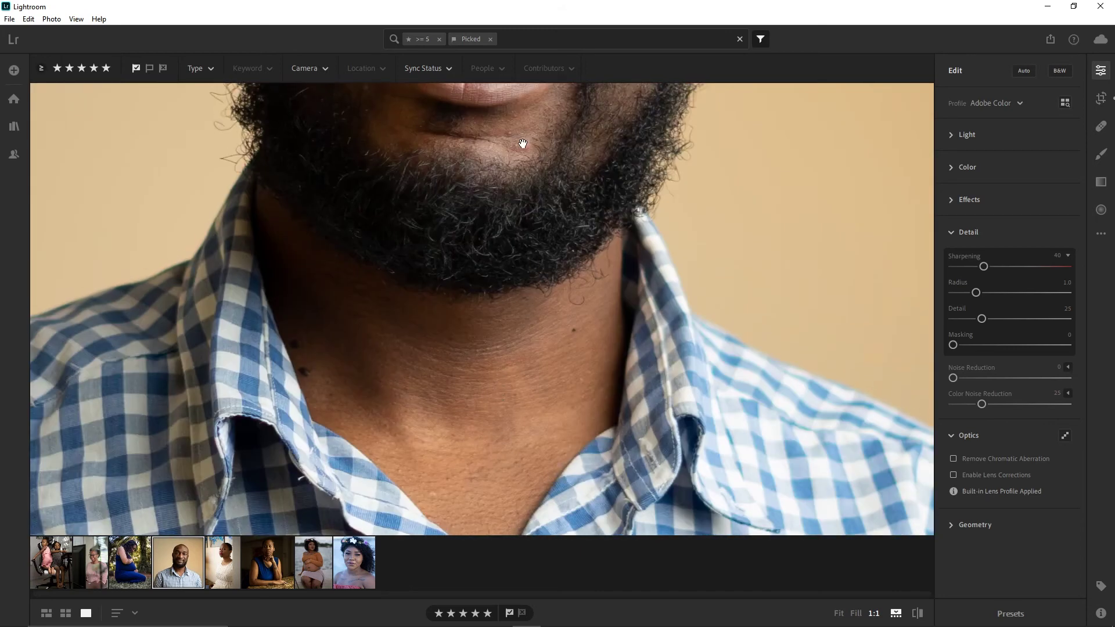
{"action": "scroll", "coordinate": [584, 232], "scroll_direction": "up", "scroll_amount": 4}
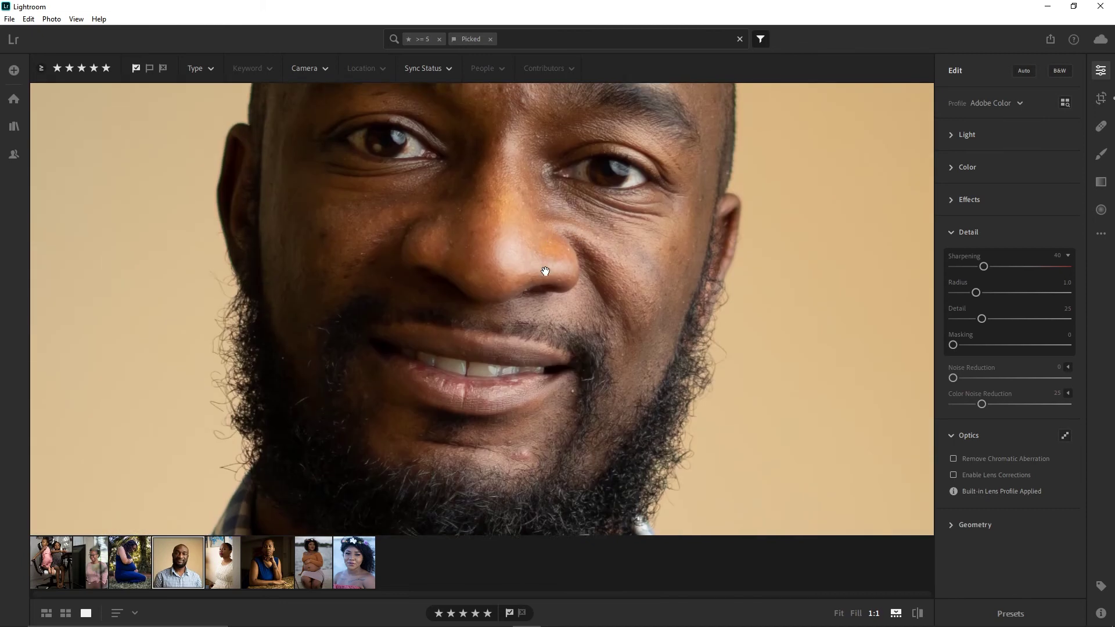
{"action": "scroll", "coordinate": [542, 279], "scroll_direction": "up", "scroll_amount": 1}
{"action": "scroll", "coordinate": [542, 277], "scroll_direction": "up", "scroll_amount": 5}
{"action": "scroll", "coordinate": [541, 277], "scroll_direction": "down", "scroll_amount": 10}
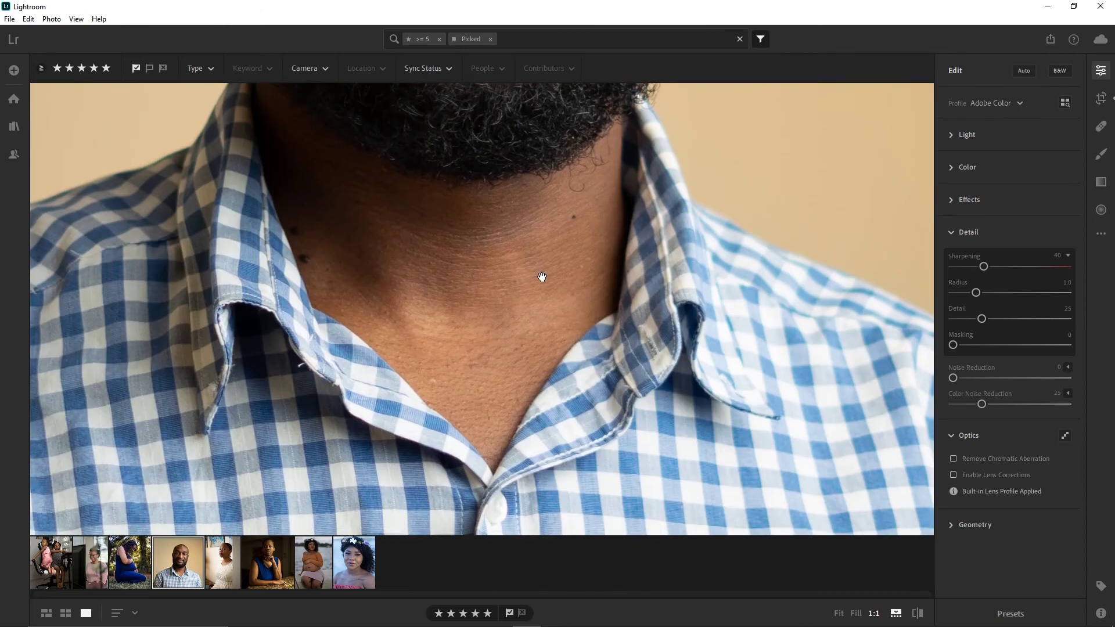
{"action": "scroll", "coordinate": [542, 277], "scroll_direction": "up", "scroll_amount": 5}
{"action": "scroll", "coordinate": [541, 277], "scroll_direction": "up", "scroll_amount": 3}
{"action": "scroll", "coordinate": [542, 277], "scroll_direction": "down", "scroll_amount": 2}
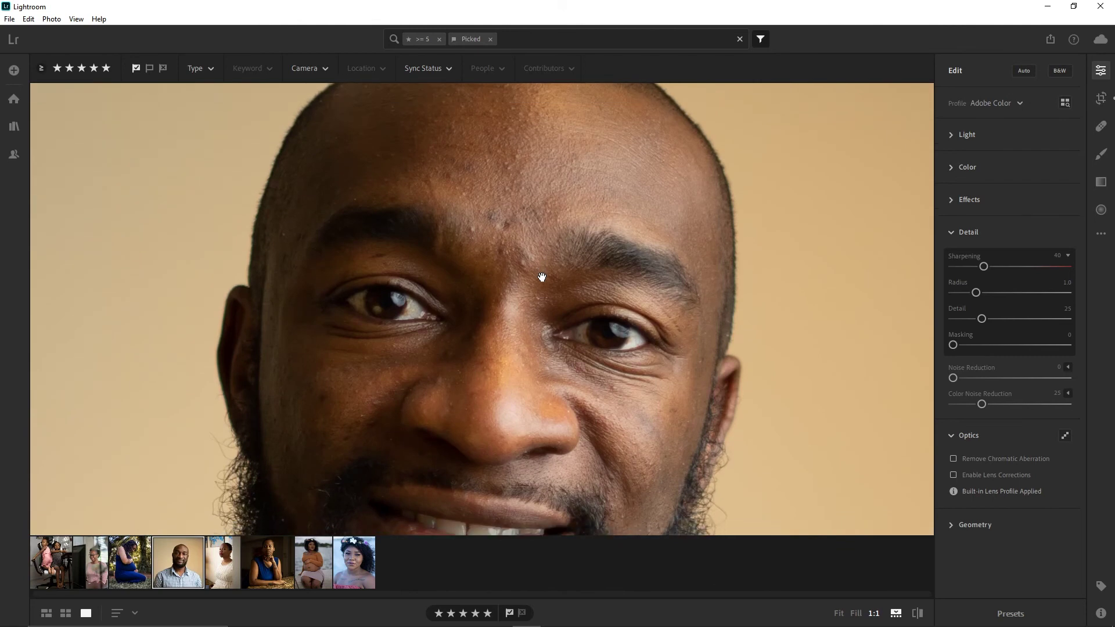
{"action": "scroll", "coordinate": [542, 276], "scroll_direction": "down", "scroll_amount": 9}
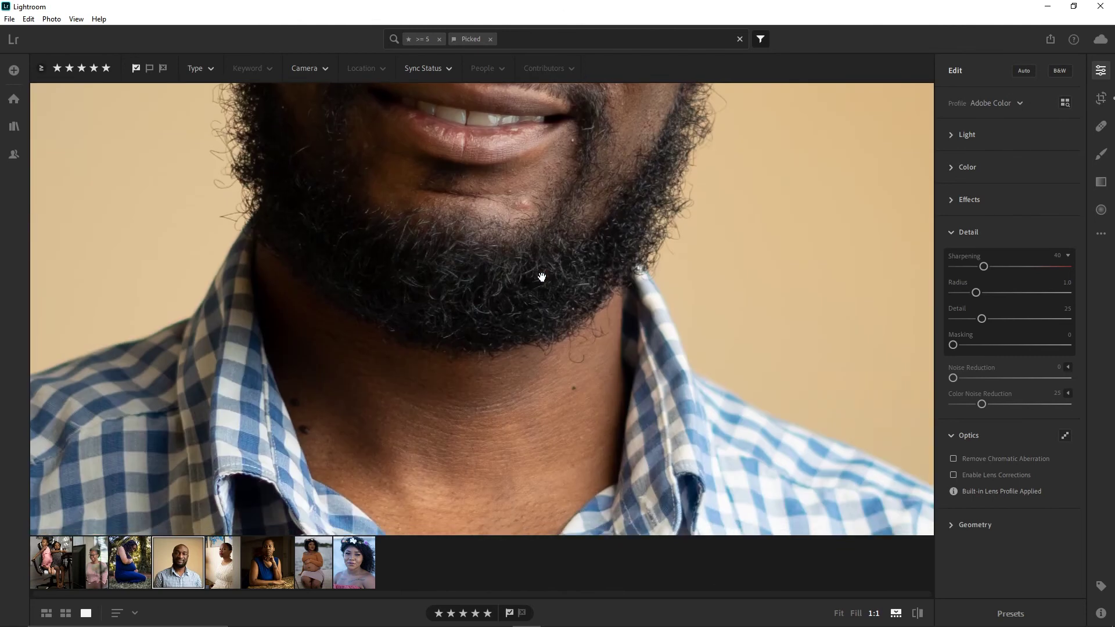
{"action": "scroll", "coordinate": [542, 276], "scroll_direction": "up", "scroll_amount": 8}
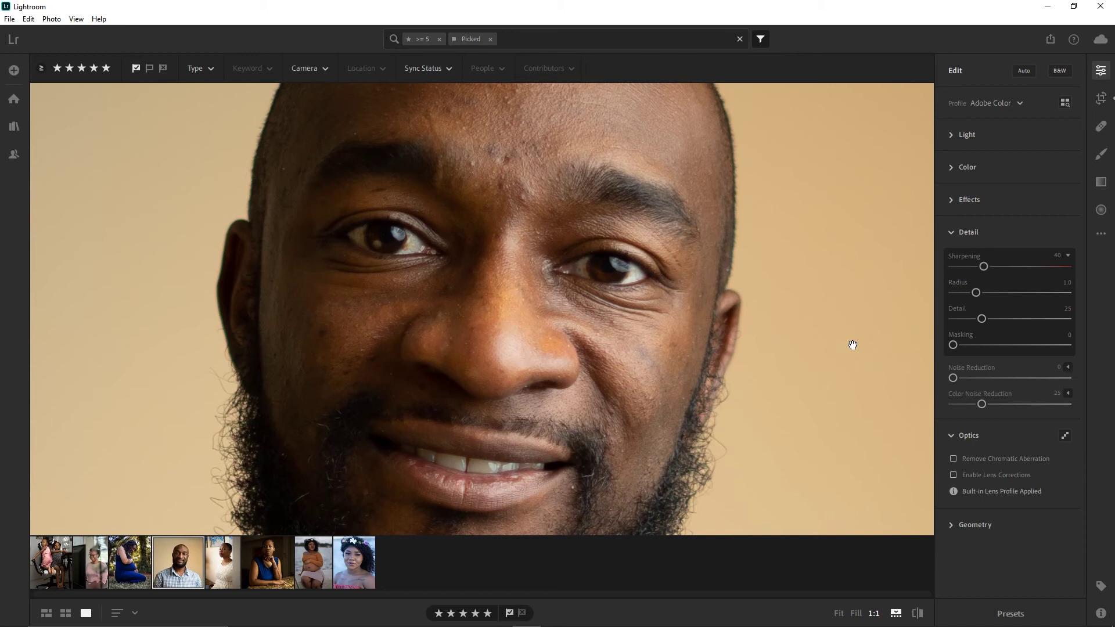
- Inspect the face for blemishes with the Healing Brush's Visualize Spots at Threshold 0, 100 and 3, and turn the visualization off
{"action": "left_click", "coordinate": [1100, 128]}
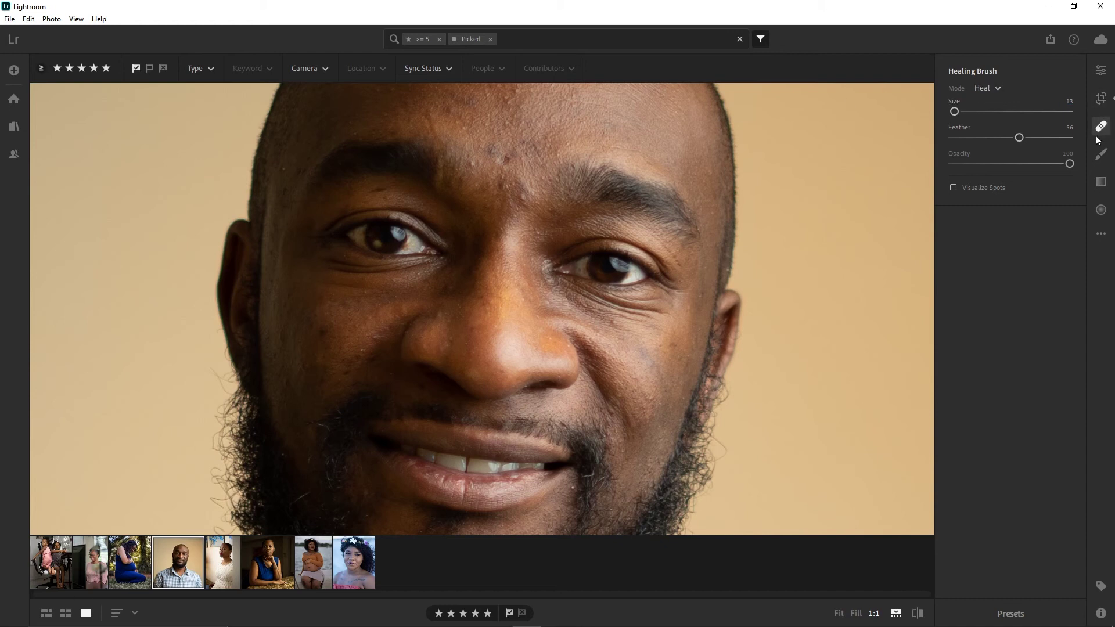
{"action": "left_click", "coordinate": [953, 187]}
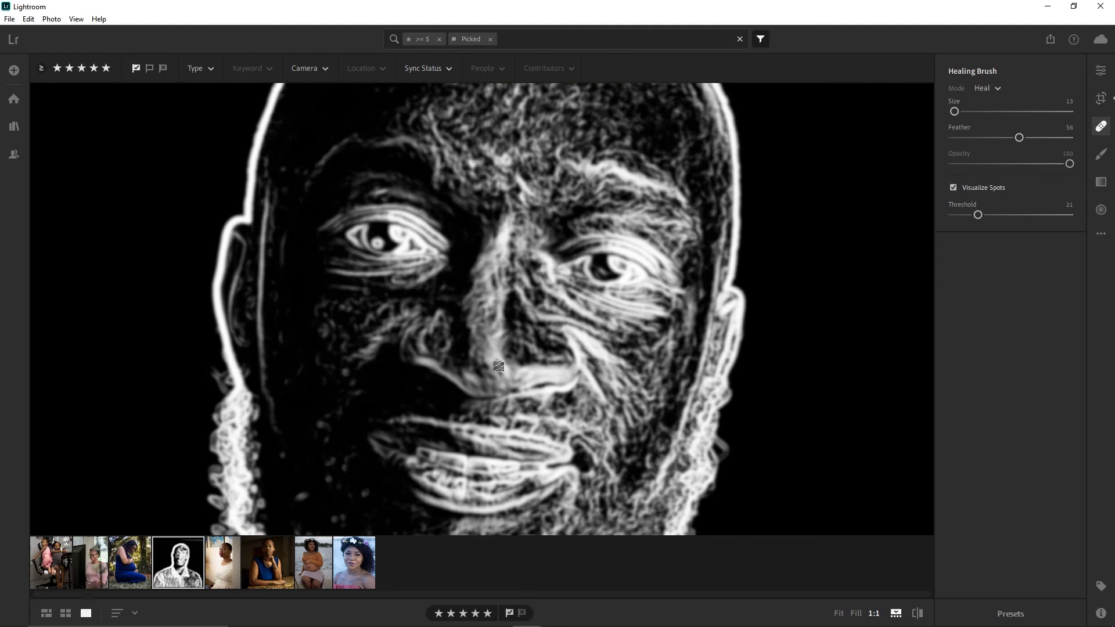
{"action": "left_click_drag", "start_coordinate": [979, 222], "coordinate": [948, 218]}
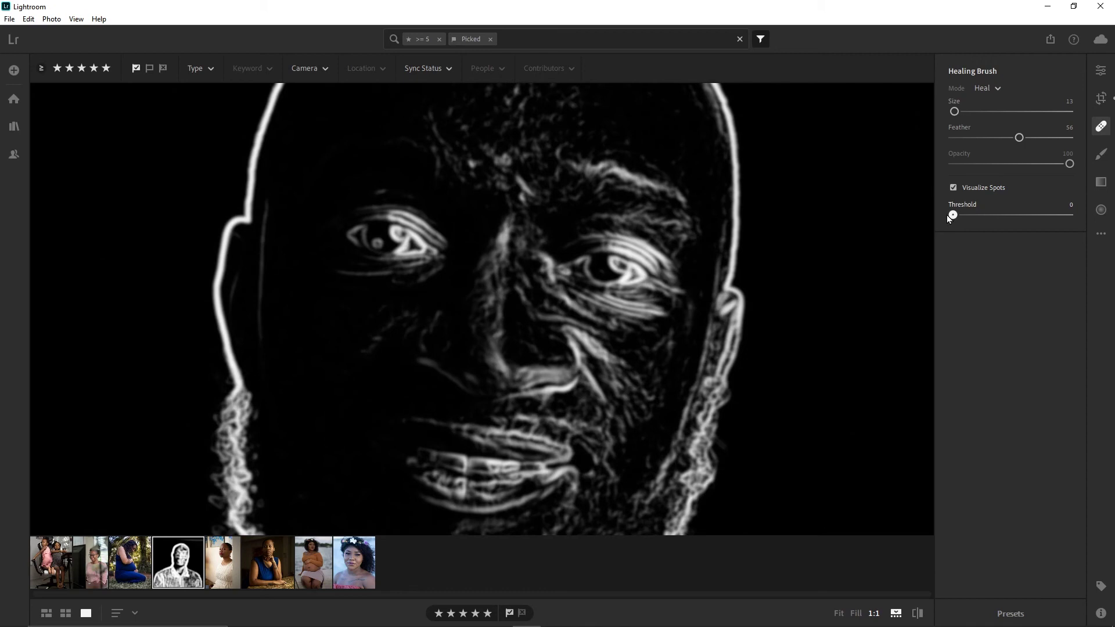
{"action": "left_click_drag", "start_coordinate": [981, 215], "coordinate": [1106, 214]}
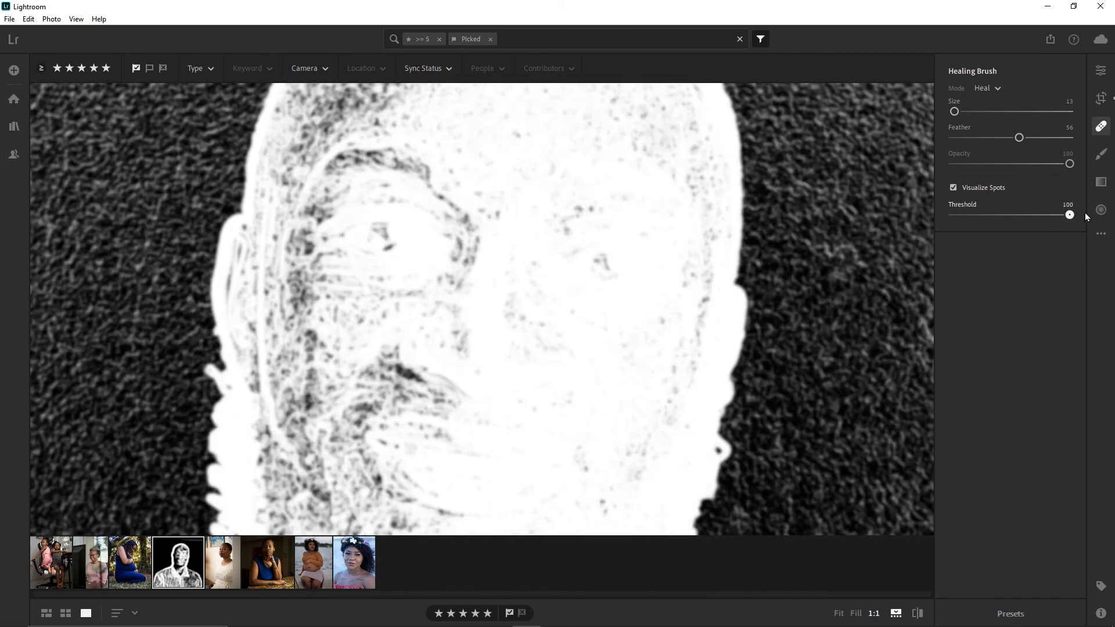
{"action": "left_click_drag", "start_coordinate": [1040, 218], "coordinate": [954, 220]}
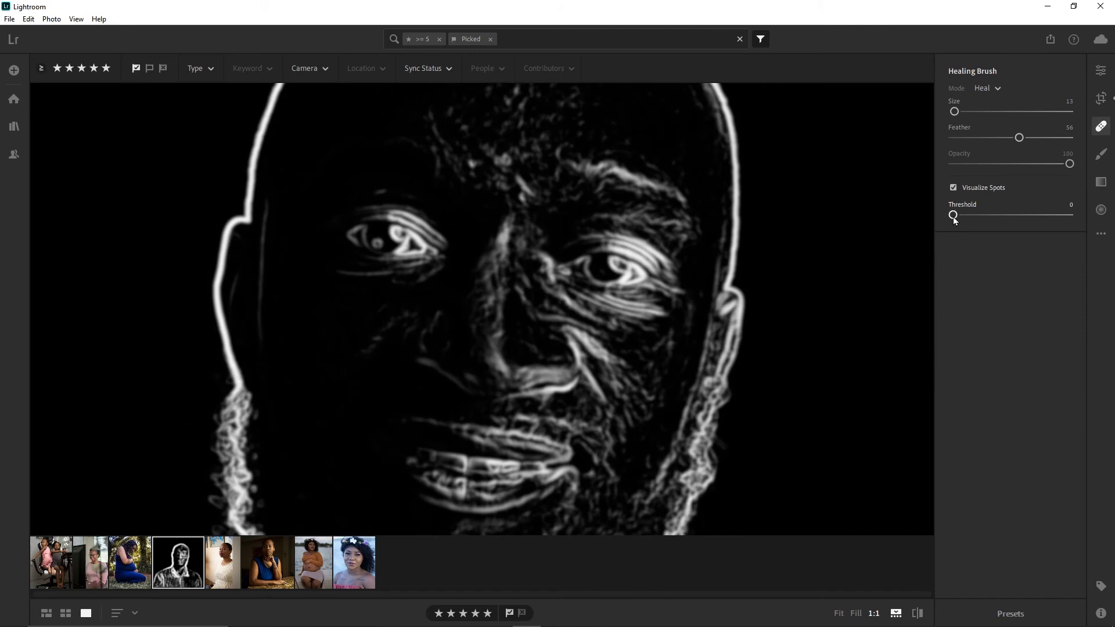
{"action": "left_click_drag", "start_coordinate": [954, 219], "coordinate": [958, 220]}
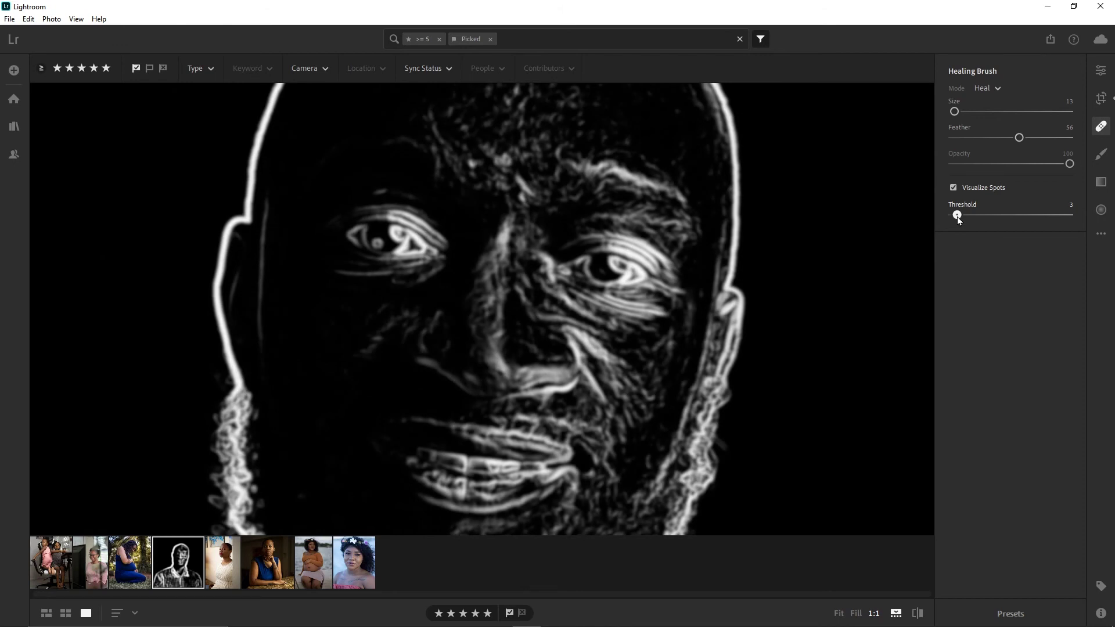
{"action": "left_click", "coordinate": [953, 187]}
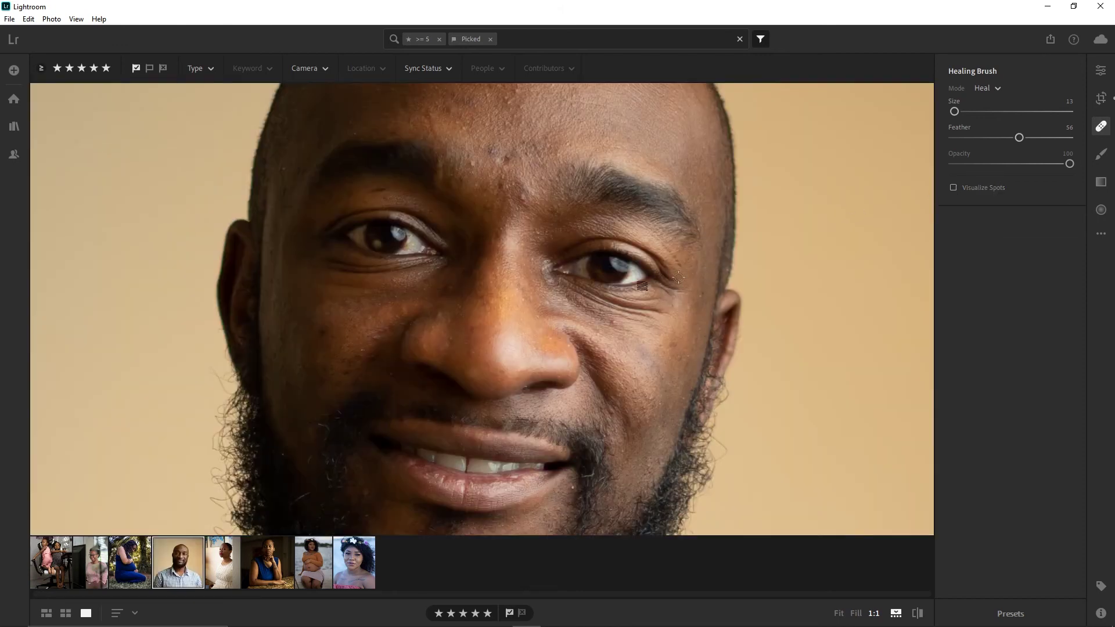
- Heal the blemishes below the eye and beside the corner of the mouth with the Healing Brush at size 13
{"action": "left_click", "coordinate": [614, 322]}
{"action": "left_click", "coordinate": [572, 486]}
{"action": "key", "text": "bracketleft"}
{"action": "key", "text": "bracketleft"}
{"action": "key", "text": "bracketleft"}
{"action": "key", "text": "bracketleft"}
- Heal the spot on the chin below the lip with the Healing Brush at size 25, and return to the Edit adjustments
{"action": "scroll", "coordinate": [537, 354], "scroll_direction": "down", "scroll_amount": 3}
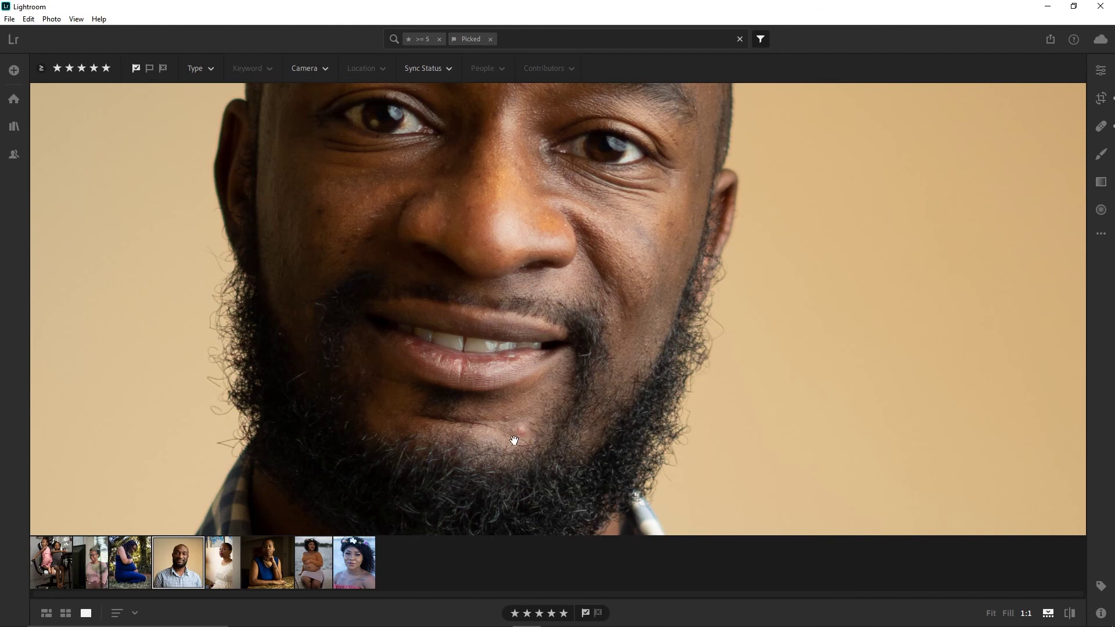
{"action": "left_click", "coordinate": [1100, 126]}
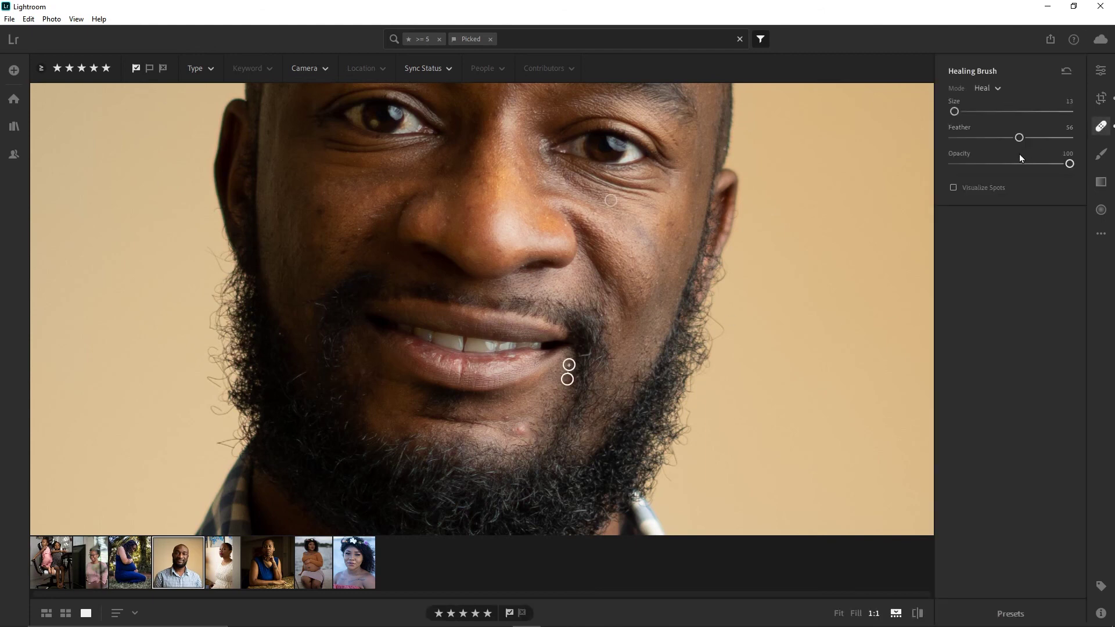
{"action": "scroll", "coordinate": [516, 429], "scroll_direction": "up", "scroll_amount": 3}
{"action": "left_click", "coordinate": [519, 430]}
{"action": "left_click", "coordinate": [1097, 72]}
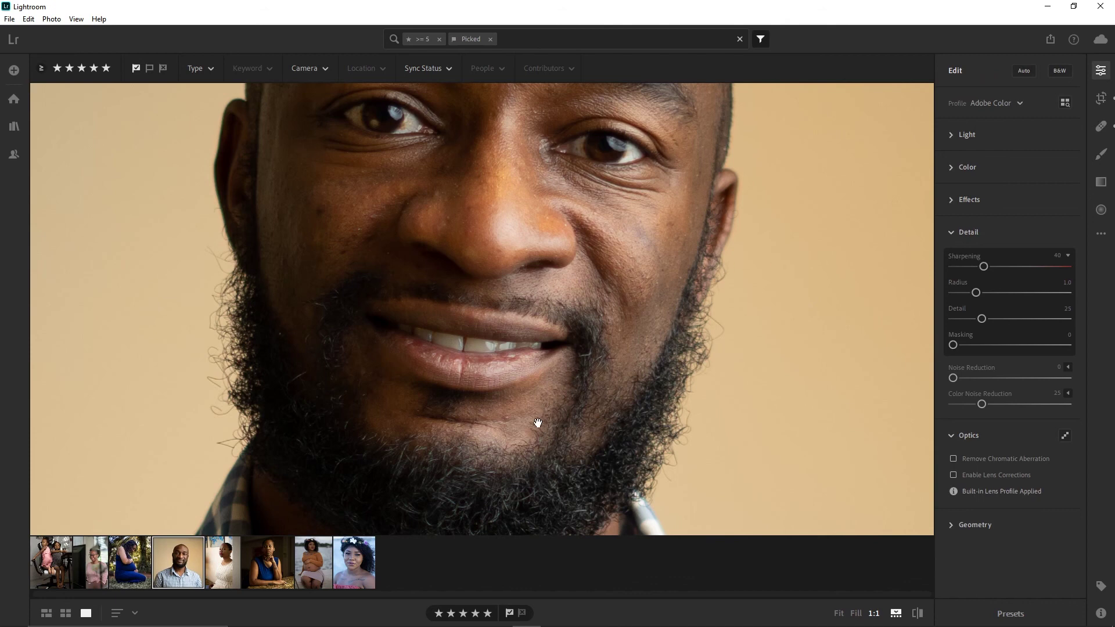
- Show the Healing Brush spots again and check those beside the mouth, below the eye and on the chin
{"action": "left_click", "coordinate": [1101, 124]}
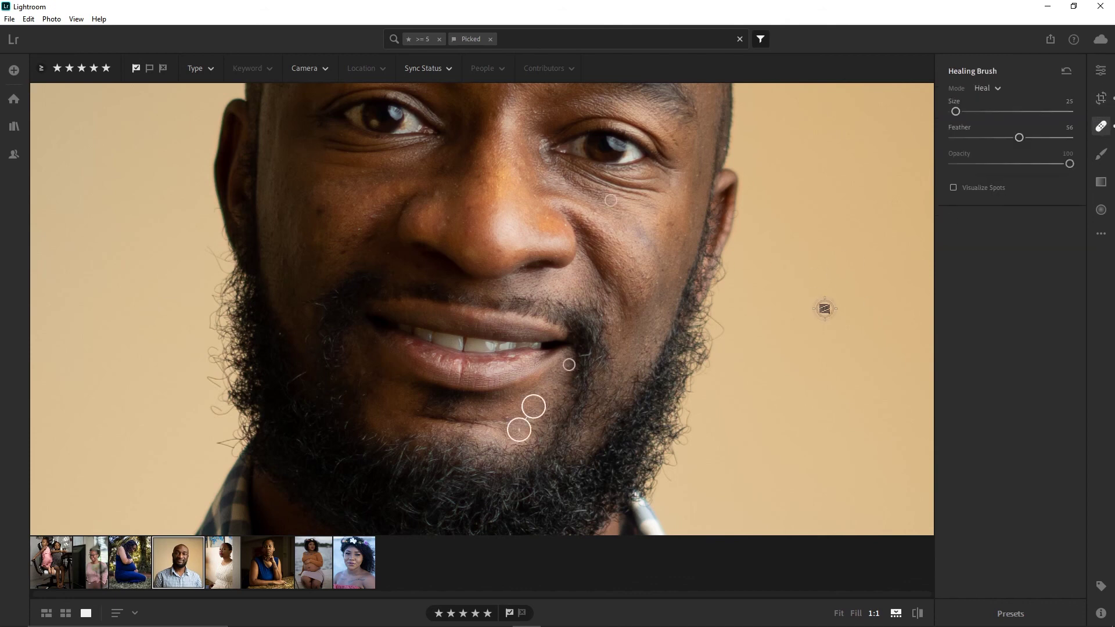
{"action": "left_click", "coordinate": [562, 370]}
{"action": "left_click", "coordinate": [611, 201]}
{"action": "left_click", "coordinate": [518, 430]}
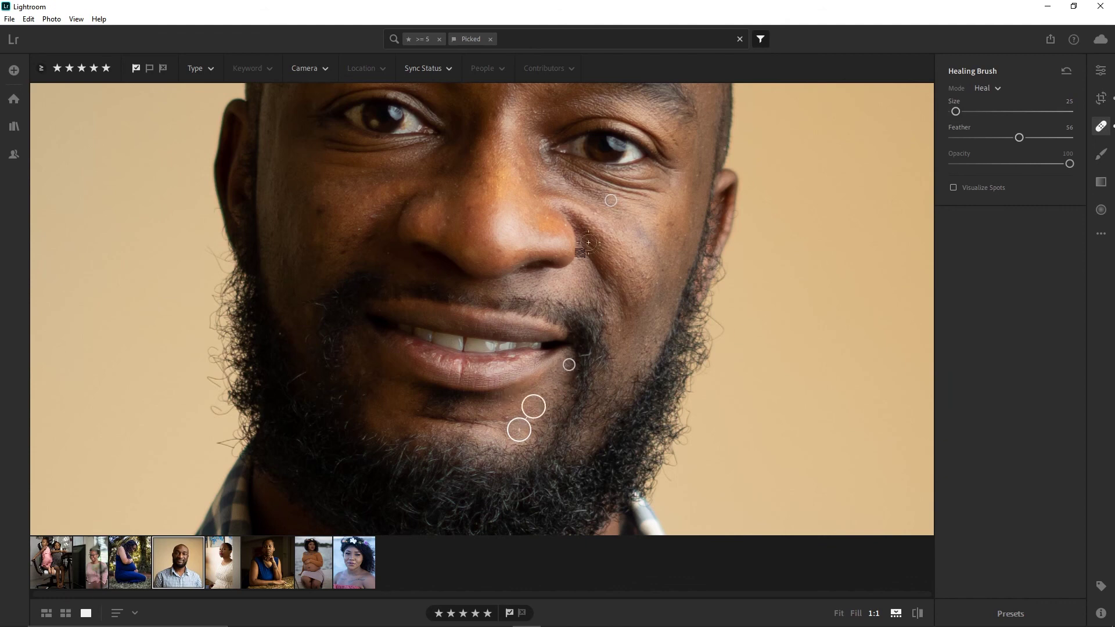